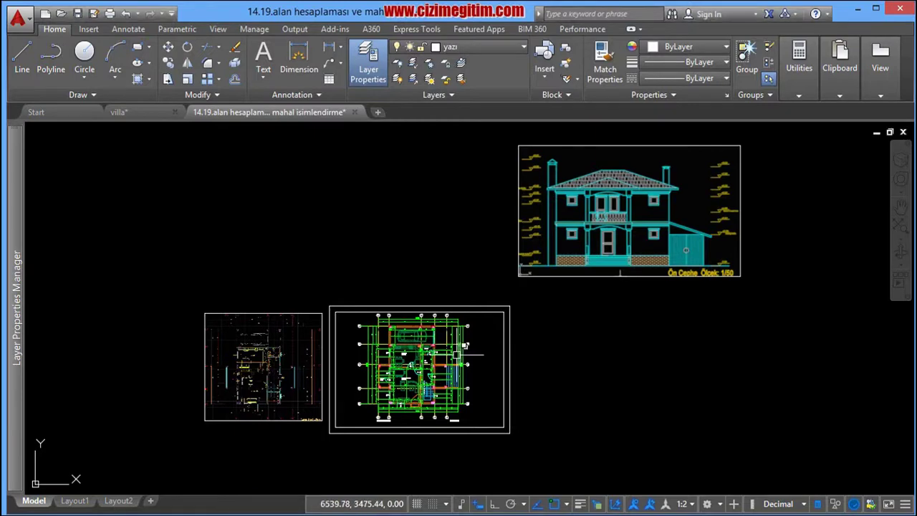
Pan the area-calculation drawing, then switch to the villa* drawing tab
{"action": "scroll", "coordinate": [491, 375], "scroll_direction": "up", "scroll_amount": 1}
{"action": "scroll", "coordinate": [473, 369], "scroll_direction": "up", "scroll_amount": 1}
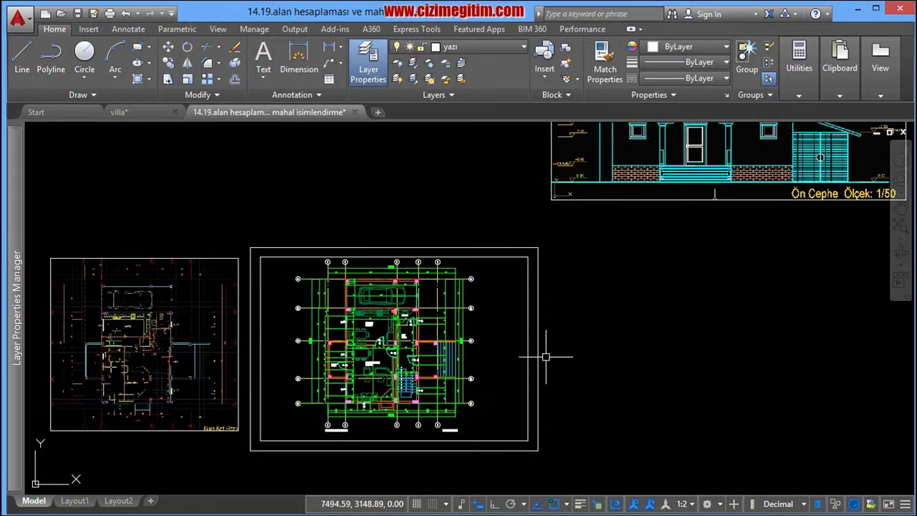
{"action": "middle_click_drag", "start_coordinate": [633, 343], "coordinate": [549, 347]}
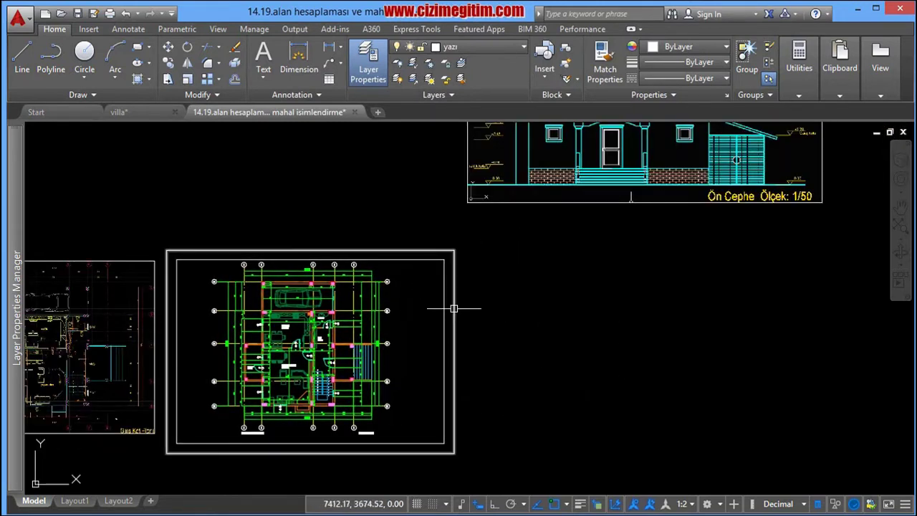
{"action": "left_click", "coordinate": [119, 112]}
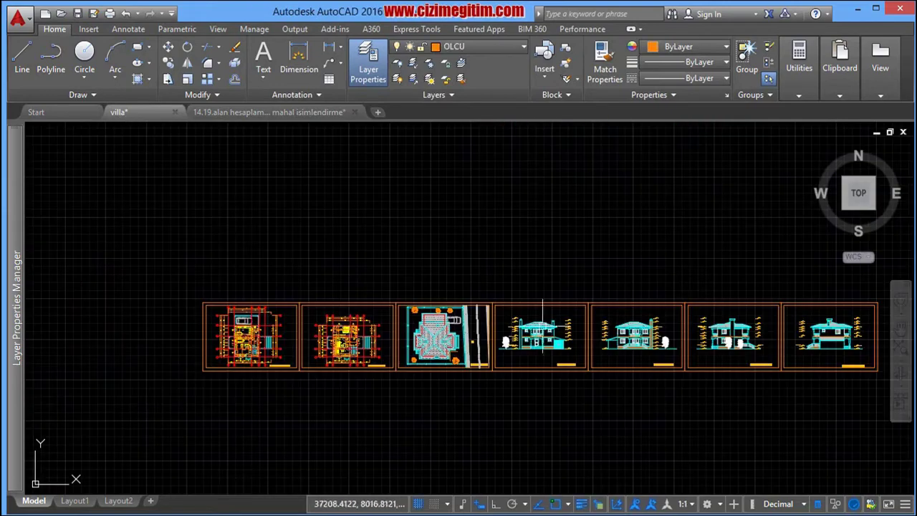
{"action": "scroll", "coordinate": [342, 311], "scroll_direction": "up", "scroll_amount": 4}
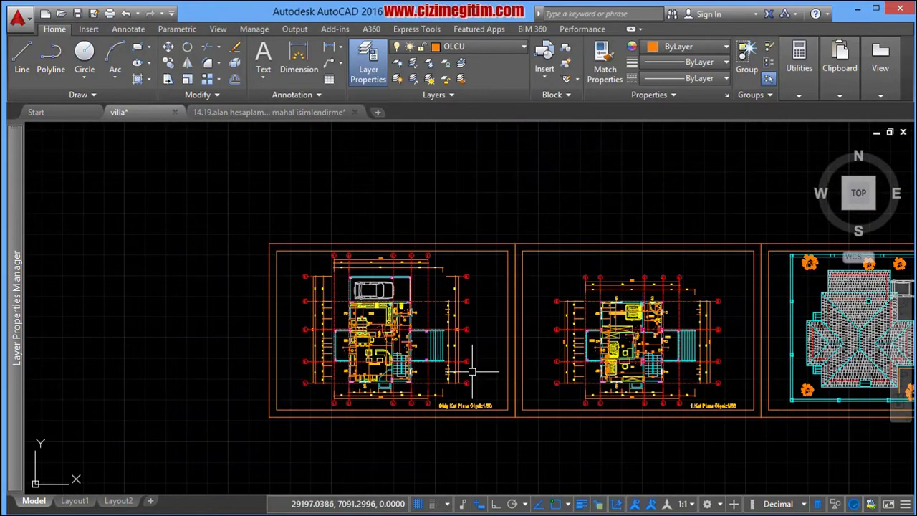
{"action": "scroll", "coordinate": [368, 300], "scroll_direction": "up", "scroll_amount": 2}
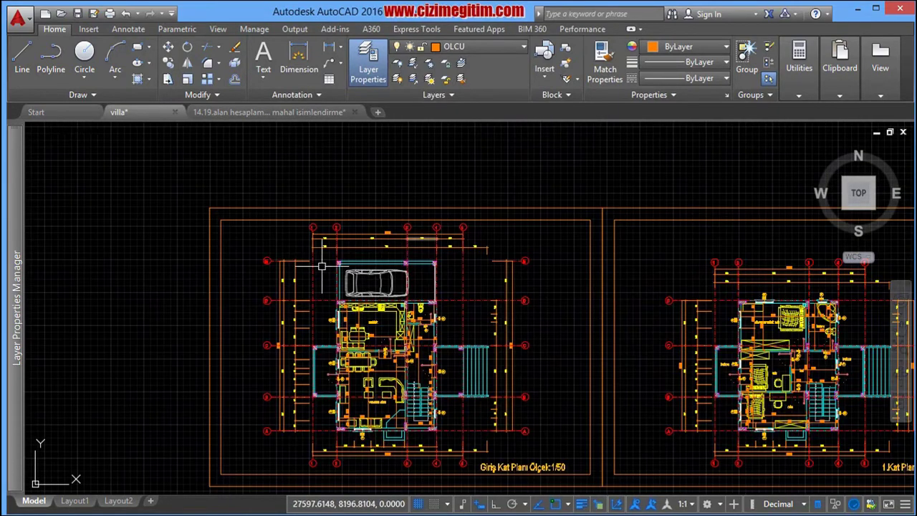
{"action": "middle_click_drag", "start_coordinate": [547, 356], "coordinate": [366, 317]}
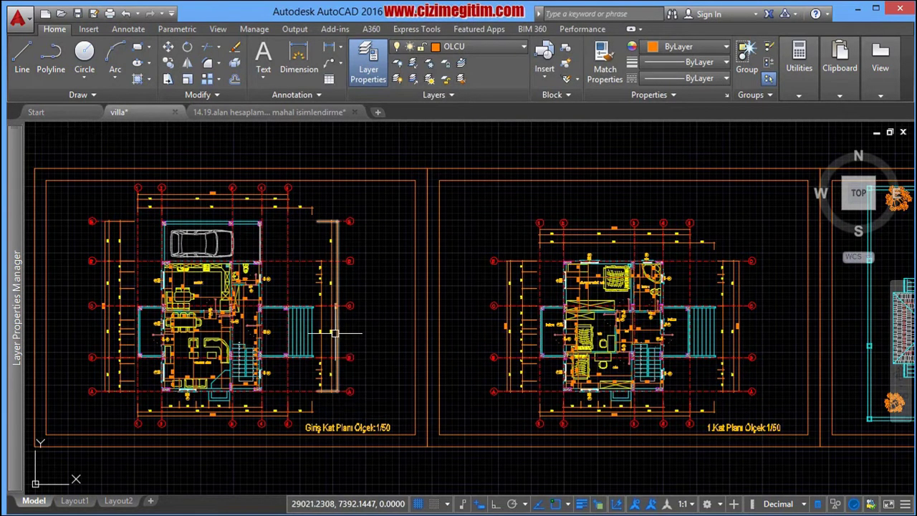
{"action": "scroll", "coordinate": [491, 382], "scroll_direction": "down", "scroll_amount": 3}
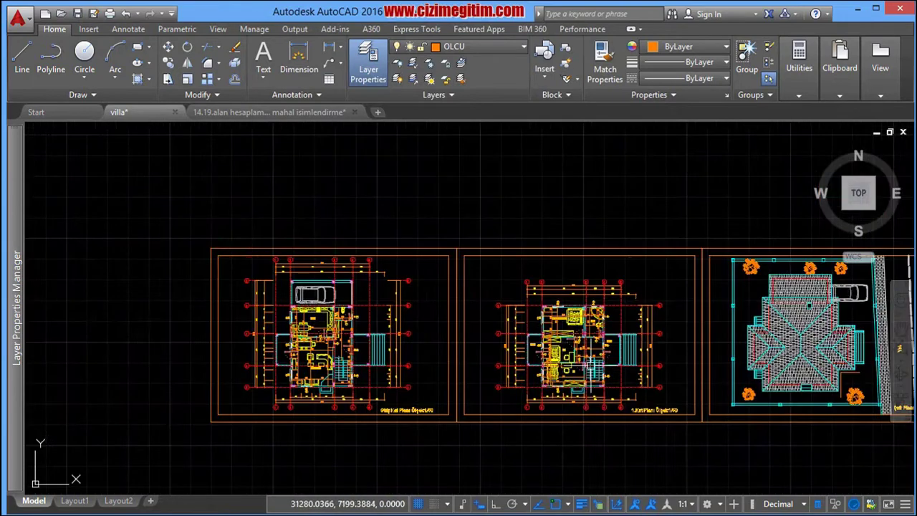
{"action": "middle_click_drag", "start_coordinate": [881, 369], "coordinate": [637, 359]}
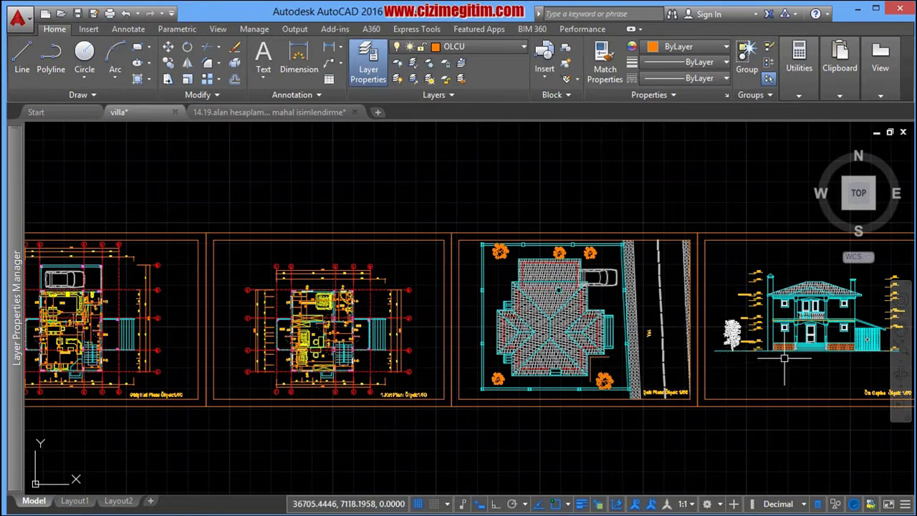
{"action": "middle_click_drag", "start_coordinate": [785, 359], "coordinate": [445, 346]}
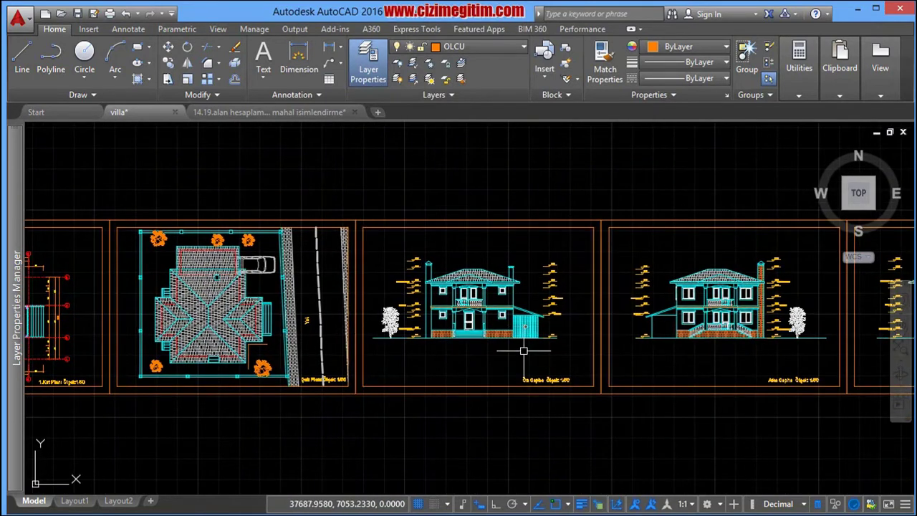
{"action": "scroll", "coordinate": [480, 347], "scroll_direction": "down", "scroll_amount": 3}
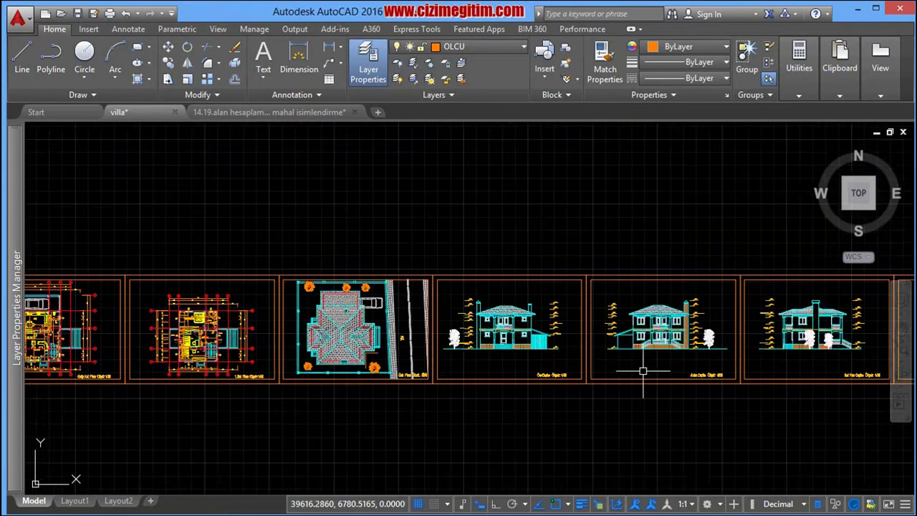
{"action": "scroll", "coordinate": [160, 344], "scroll_direction": "up", "scroll_amount": 2}
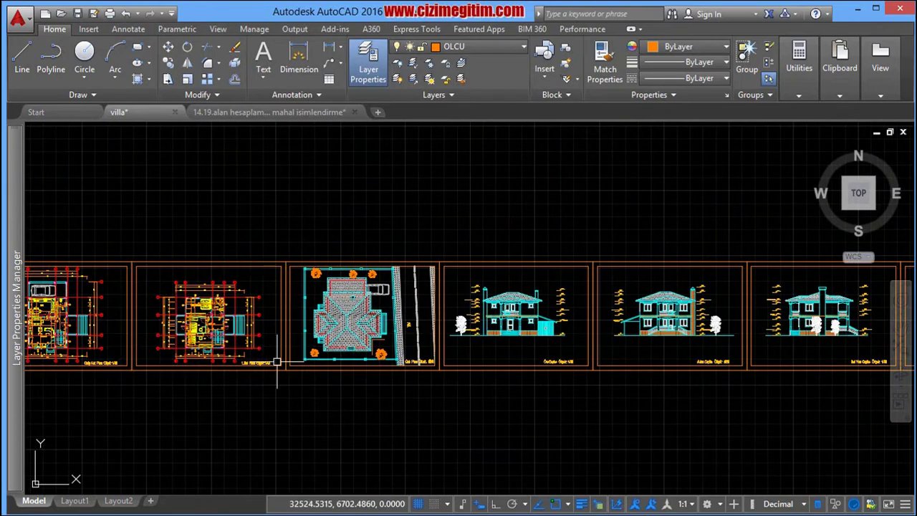
{"action": "scroll", "coordinate": [501, 336], "scroll_direction": "up", "scroll_amount": 2}
{"action": "scroll", "coordinate": [551, 373], "scroll_direction": "up", "scroll_amount": 4}
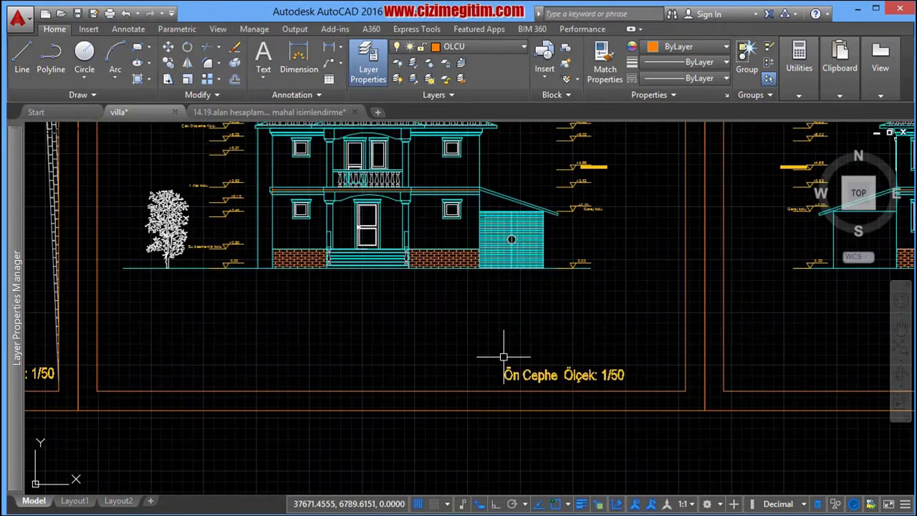
{"action": "scroll", "coordinate": [487, 344], "scroll_direction": "down", "scroll_amount": 4}
{"action": "middle_click_drag", "start_coordinate": [463, 324], "coordinate": [462, 347]}
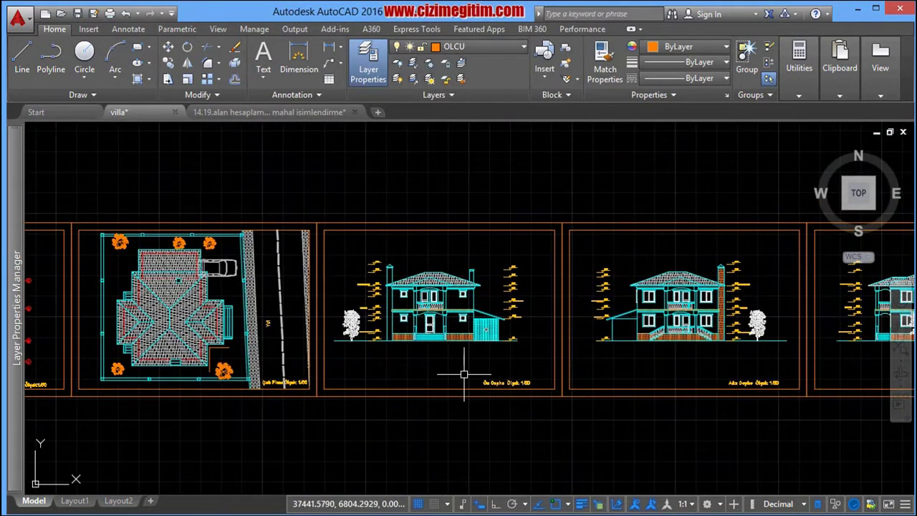
{"action": "scroll", "coordinate": [418, 369], "scroll_direction": "up", "scroll_amount": 2}
{"action": "scroll", "coordinate": [418, 369], "scroll_direction": "down", "scroll_amount": 4}
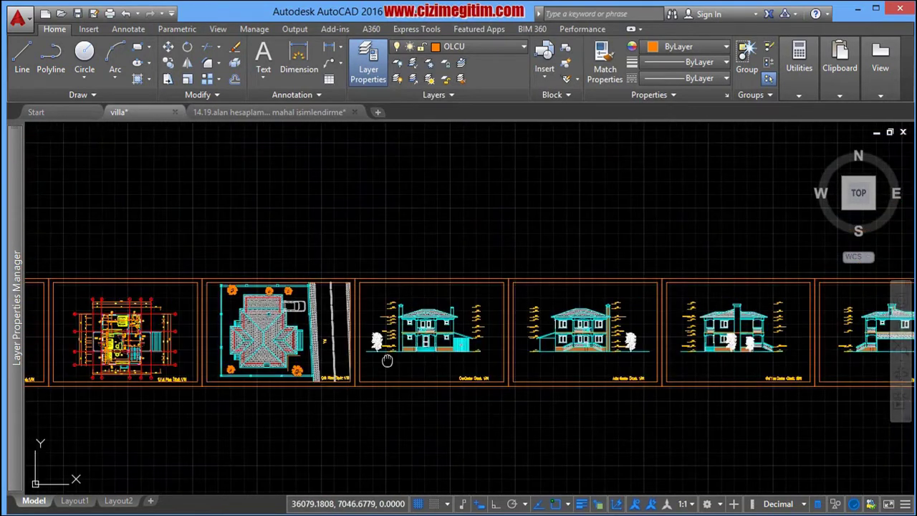
{"action": "middle_click_drag", "start_coordinate": [243, 330], "coordinate": [459, 326]}
{"action": "scroll", "coordinate": [461, 326], "scroll_direction": "up", "scroll_amount": 2}
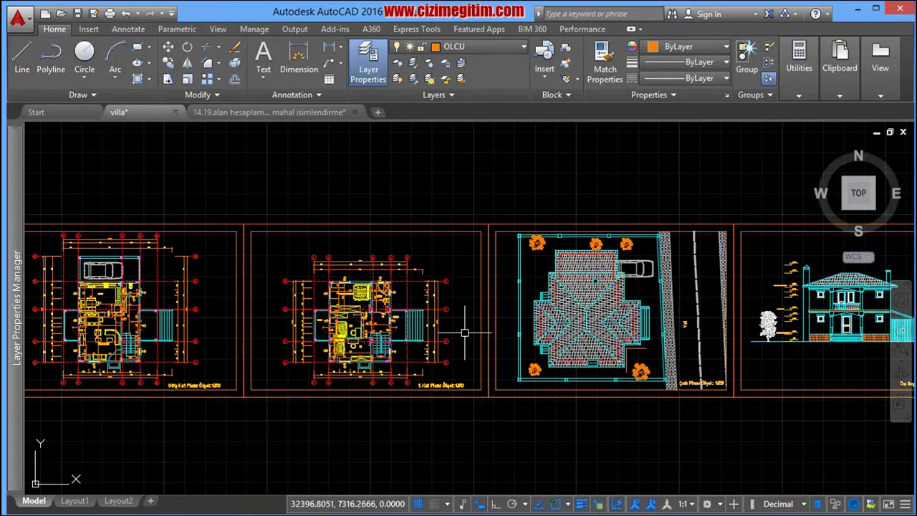
Switch to the 14.19 area-calculation drawing and bring its ground-floor plan into view
{"action": "left_click", "coordinate": [265, 112]}
{"action": "scroll", "coordinate": [389, 239], "scroll_direction": "down", "scroll_amount": 2}
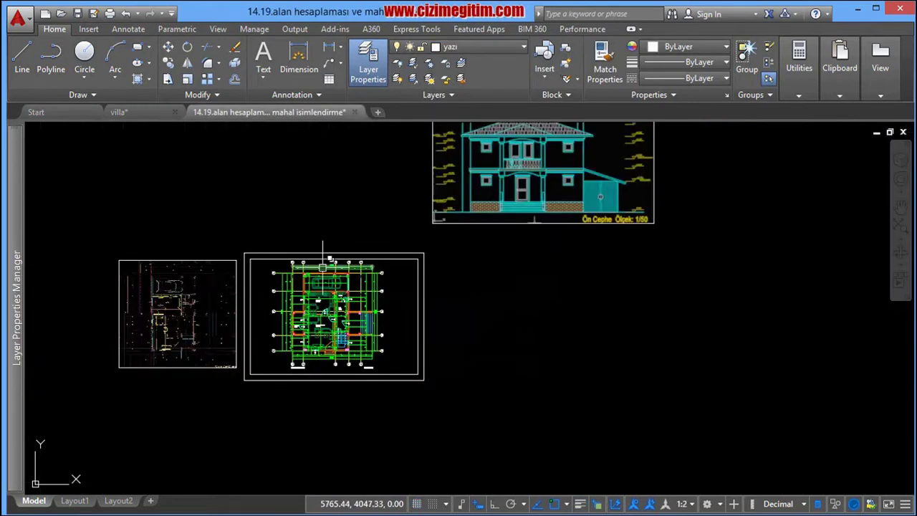
{"action": "scroll", "coordinate": [328, 256], "scroll_direction": "up", "scroll_amount": 2}
{"action": "middle_click_drag", "start_coordinate": [327, 255], "coordinate": [401, 249]}
{"action": "middle_click_drag", "start_coordinate": [573, 302], "coordinate": [467, 352]}
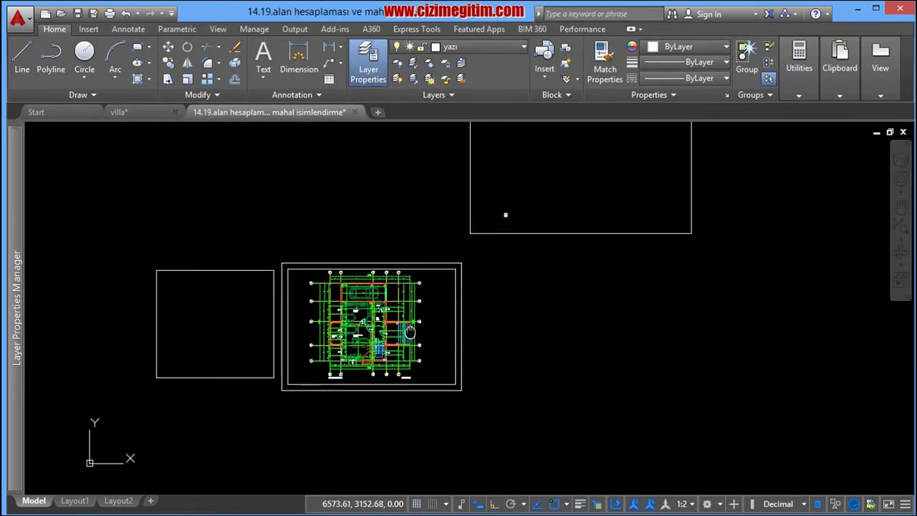
{"action": "scroll", "coordinate": [319, 309], "scroll_direction": "up", "scroll_amount": 3}
{"action": "middle_click_drag", "start_coordinate": [319, 309], "coordinate": [339, 352]}
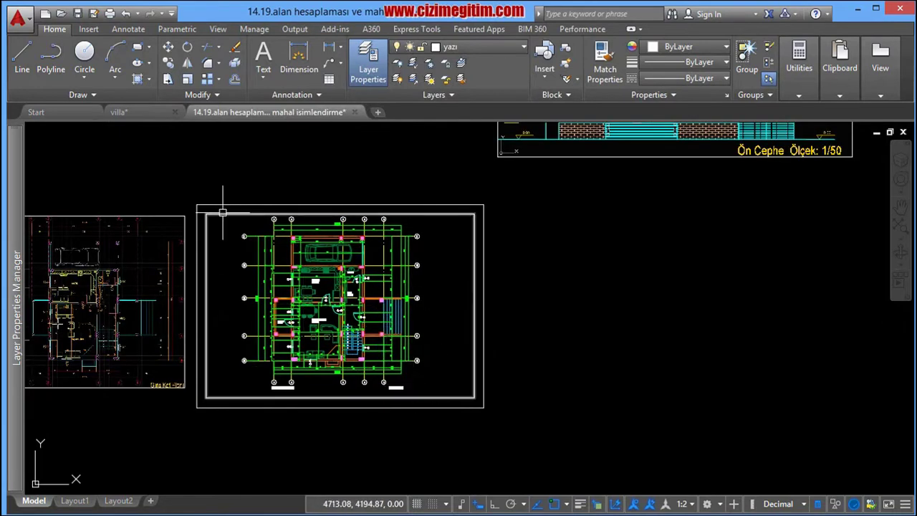
Window-select the whole ground-floor plan
{"action": "left_click", "coordinate": [201, 207]}
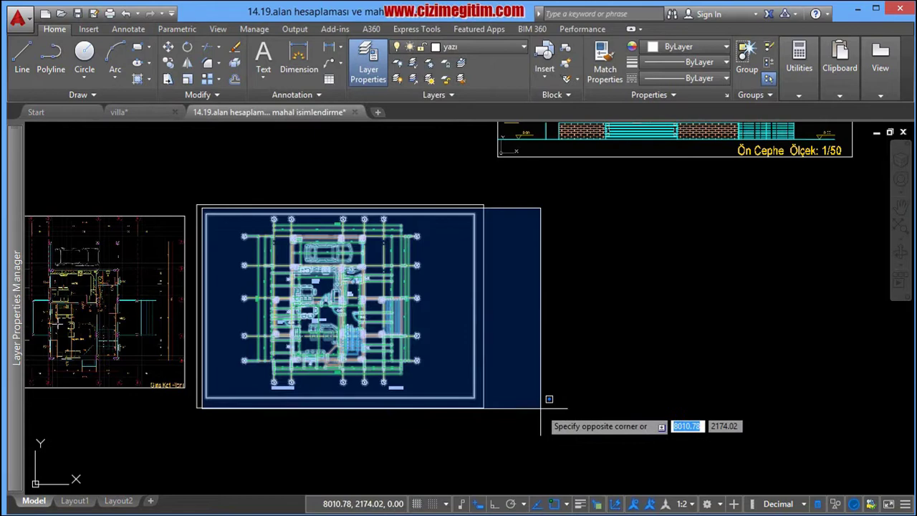
{"action": "left_click", "coordinate": [488, 412]}
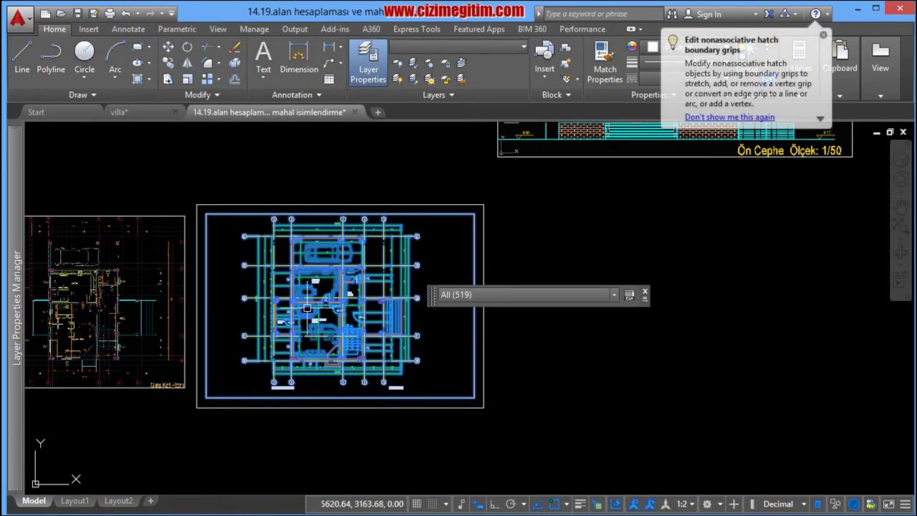
{"action": "key", "text": "Escape"}
{"action": "left_click", "coordinate": [203, 209]}
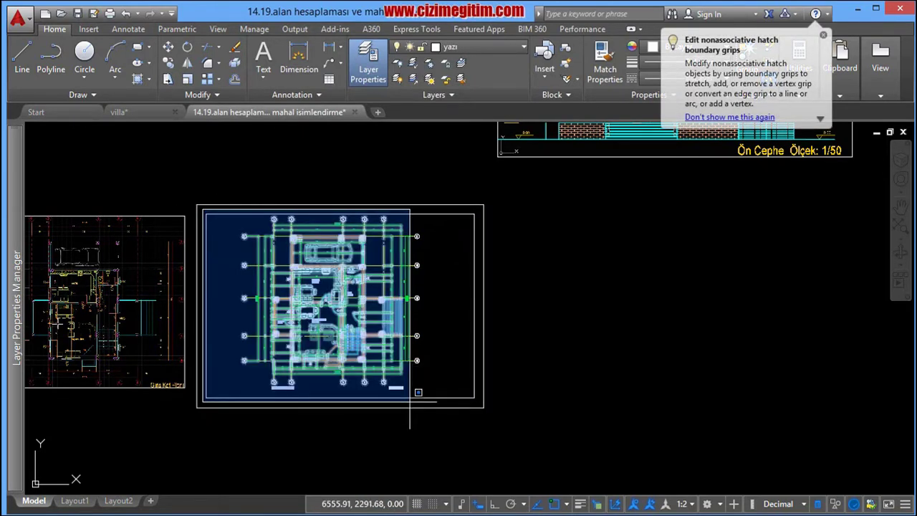
{"action": "left_click", "coordinate": [420, 403]}
Copy the selected plan and place the copy below and right of the original
{"action": "right_click", "coordinate": [364, 419]}
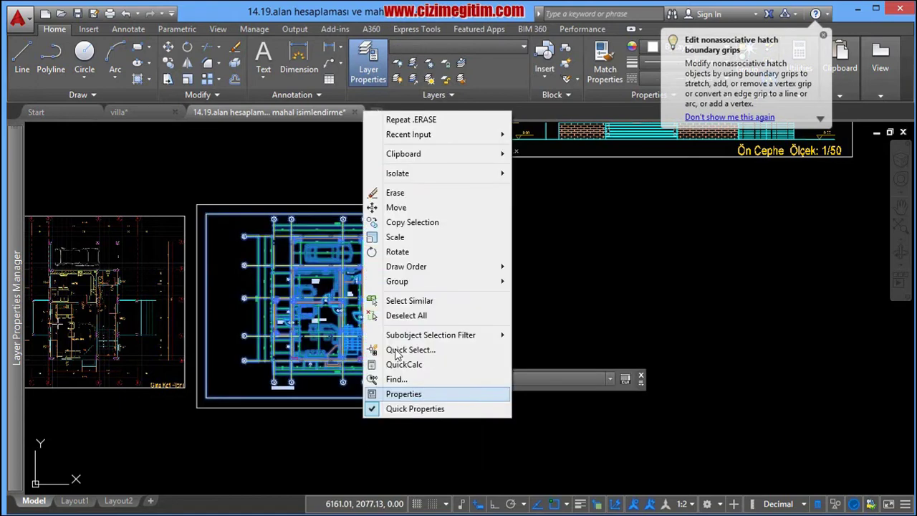
{"action": "left_click", "coordinate": [408, 227]}
{"action": "left_click", "coordinate": [367, 271]}
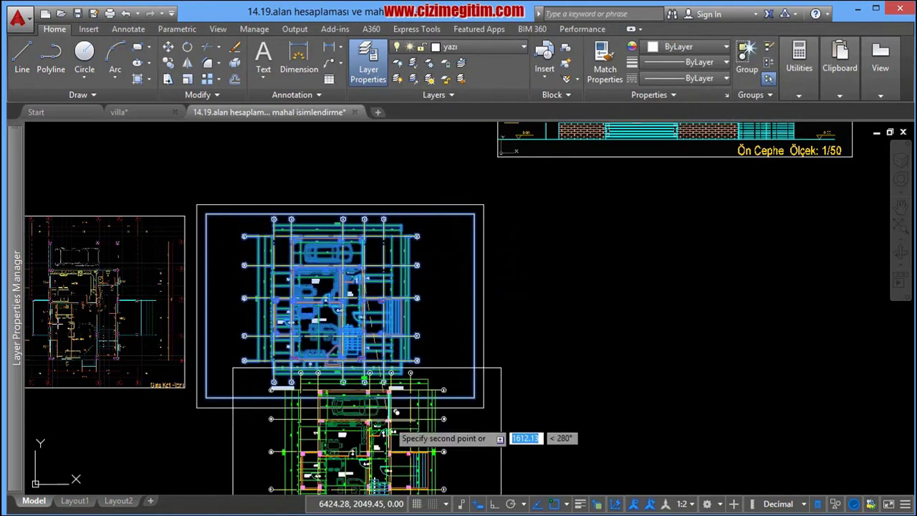
{"action": "middle_click_drag", "start_coordinate": [396, 413], "coordinate": [410, 297]}
{"action": "left_click", "coordinate": [721, 384]}
{"action": "mouse_move", "coordinate": [576, 416]}
{"action": "middle_mouse_down"}
{"action": "mouse_move", "coordinate": [462, 352]}
{"action": "mouse_move", "coordinate": [428, 357]}
{"action": "middle_mouse_up"}
{"action": "scroll", "coordinate": [569, 433], "scroll_direction": "up", "scroll_amount": 1}
{"action": "scroll", "coordinate": [598, 382], "scroll_direction": "up", "scroll_amount": 1}
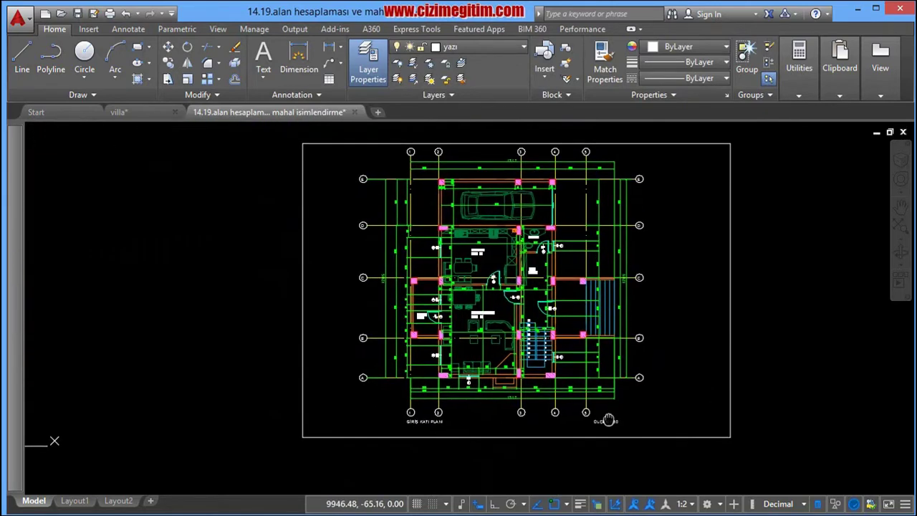
{"action": "scroll", "coordinate": [598, 382], "scroll_direction": "up", "scroll_amount": 4}
{"action": "scroll", "coordinate": [598, 382], "scroll_direction": "down", "scroll_amount": 4}
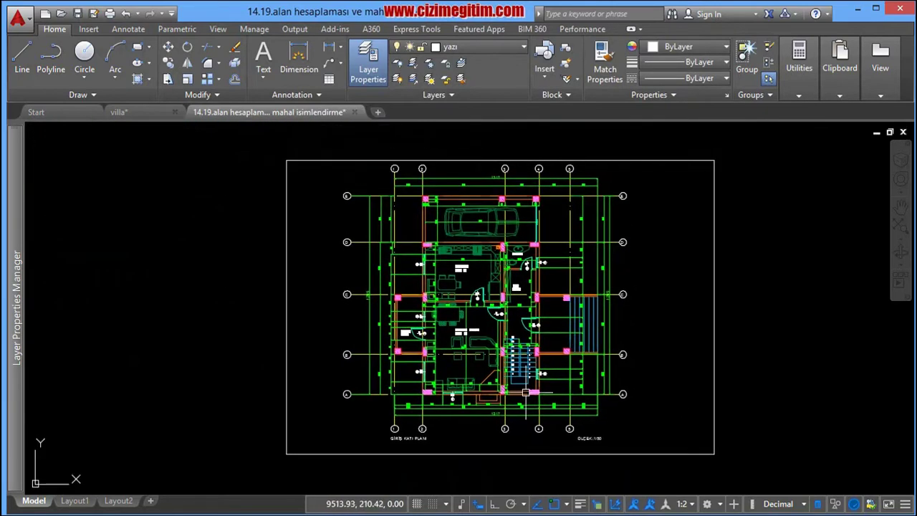
{"action": "scroll", "coordinate": [588, 401], "scroll_direction": "up", "scroll_amount": 2}
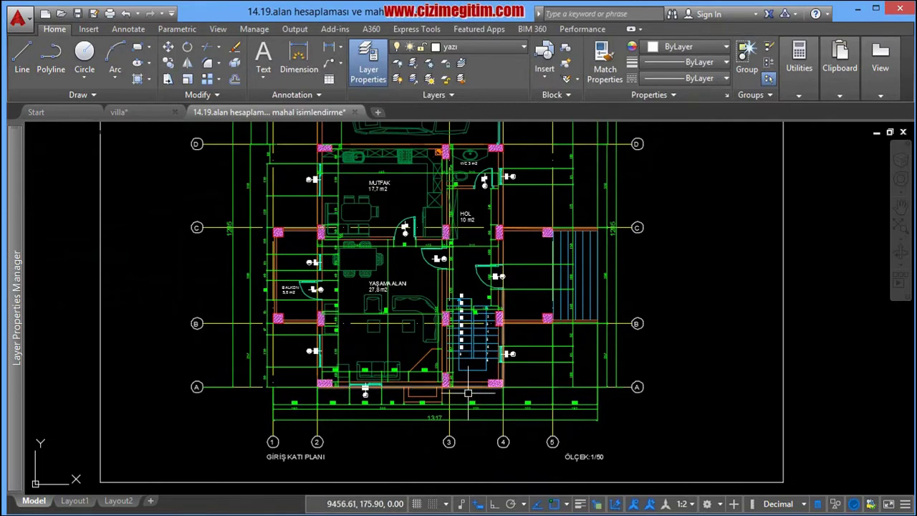
{"action": "scroll", "coordinate": [374, 351], "scroll_direction": "down", "scroll_amount": 4}
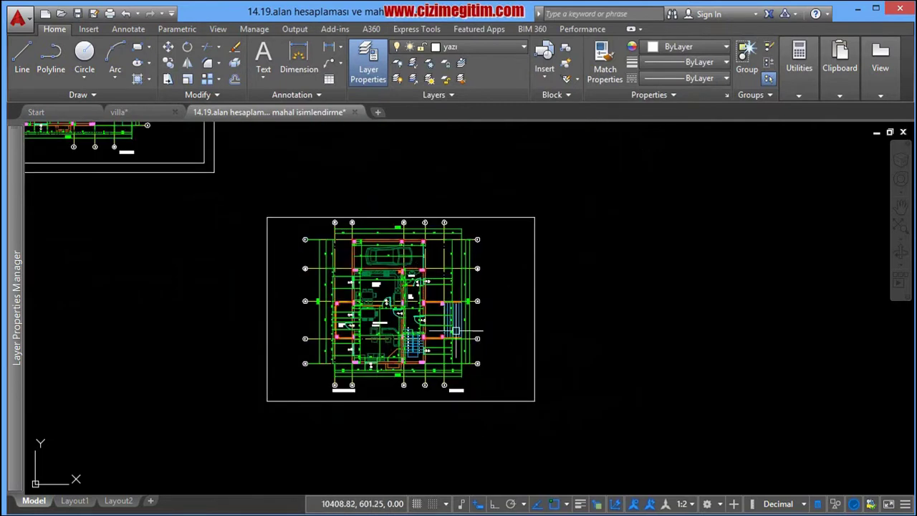
Rotate the copied ground-floor plan upright about its corner
{"action": "middle_click_drag", "start_coordinate": [362, 293], "coordinate": [368, 314]}
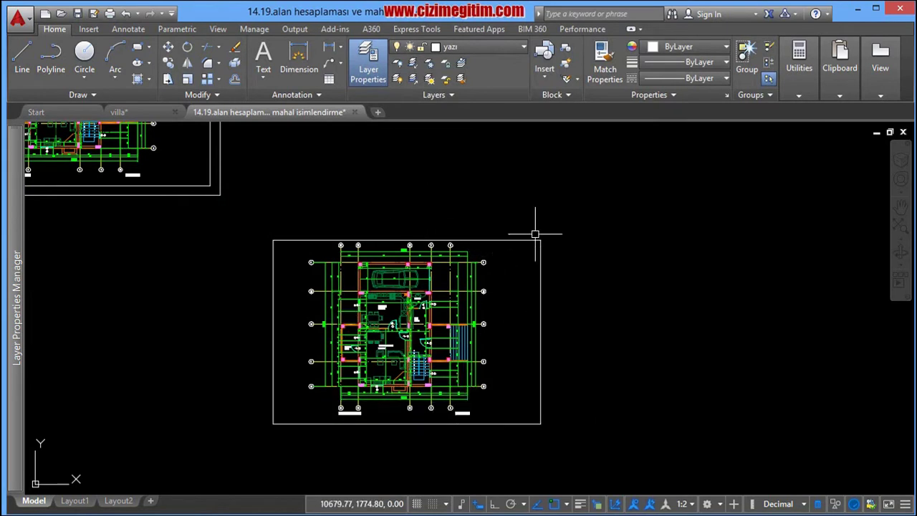
{"action": "left_click", "coordinate": [601, 456]}
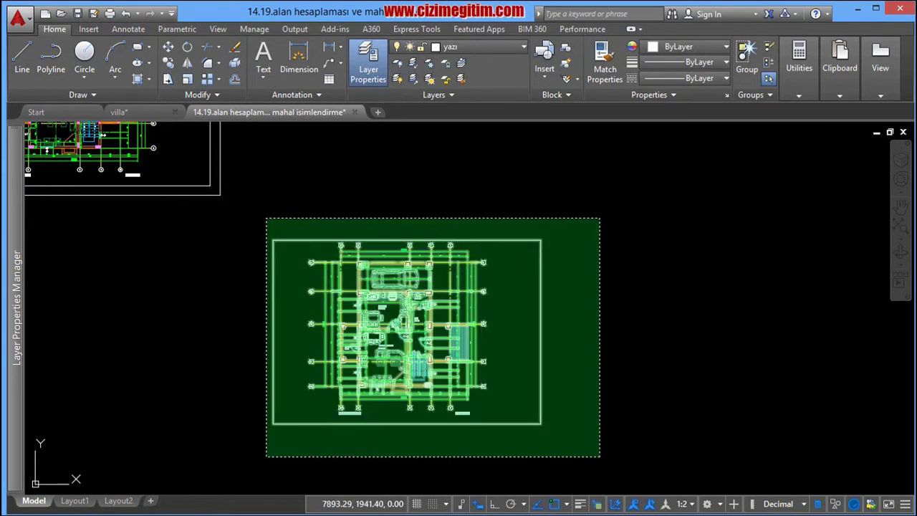
{"action": "left_click", "coordinate": [264, 218]}
{"action": "right_click", "coordinate": [329, 225]}
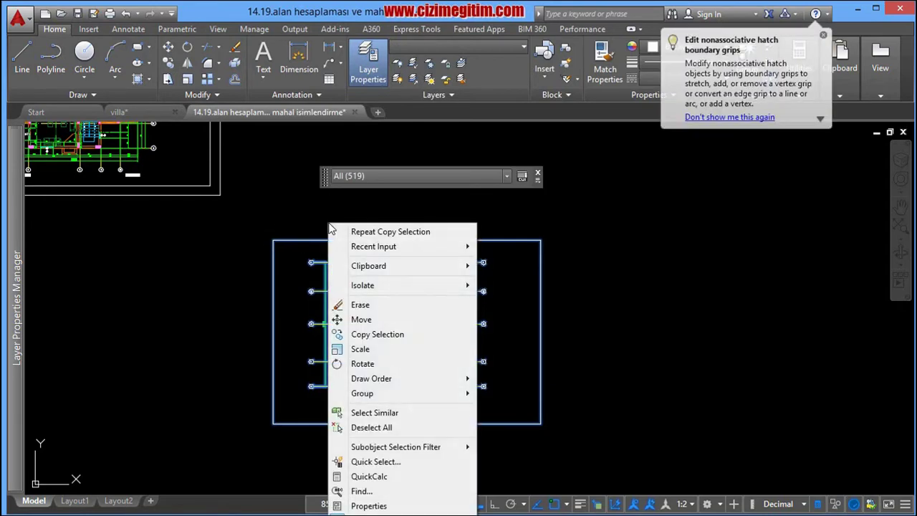
{"action": "left_click", "coordinate": [360, 363]}
{"action": "left_click", "coordinate": [273, 241]}
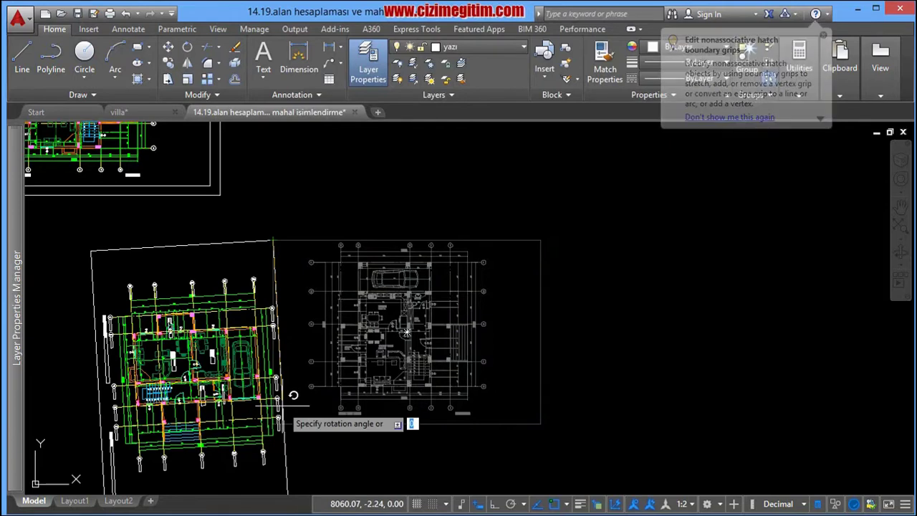
{"action": "left_click", "coordinate": [297, 399]}
{"action": "middle_click_drag", "start_coordinate": [297, 399], "coordinate": [486, 354]}
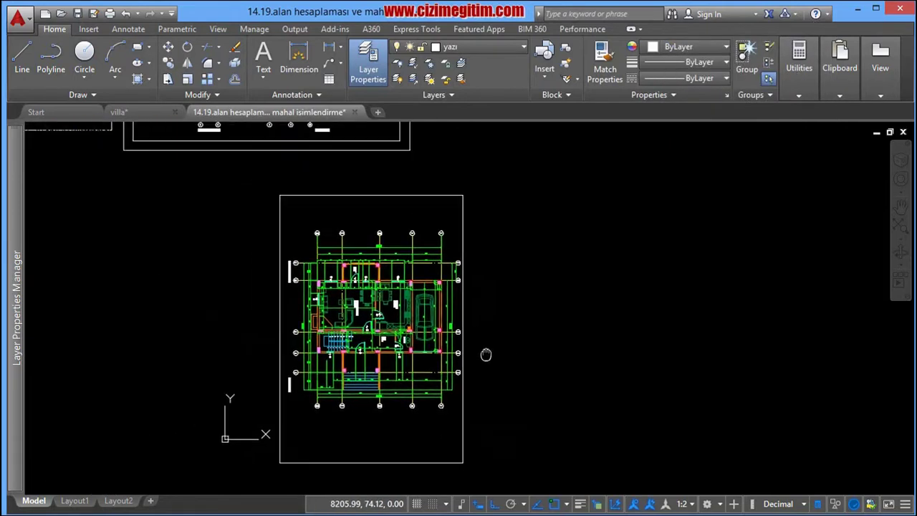
Window-select the rotated plan and move it further to the right
{"action": "left_click", "coordinate": [539, 428]}
{"action": "left_click", "coordinate": [217, 209]}
{"action": "right_click", "coordinate": [226, 204]}
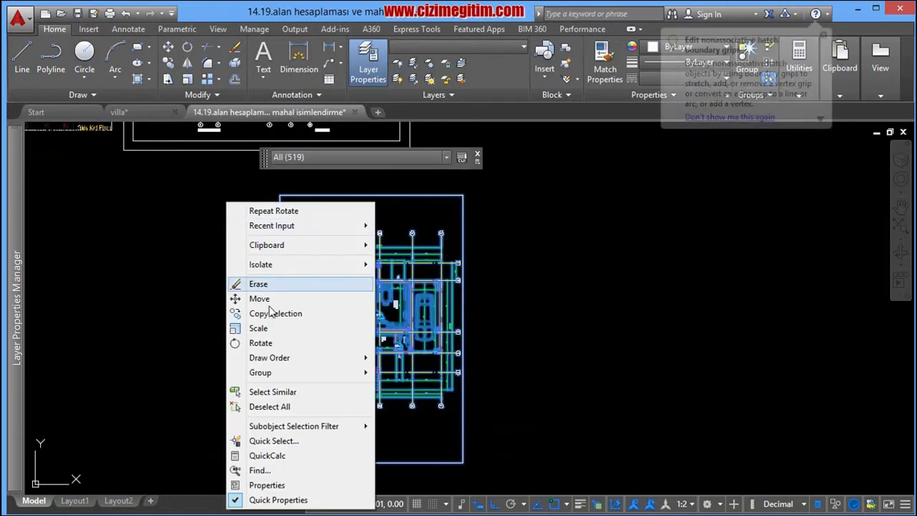
{"action": "left_click", "coordinate": [260, 298]}
{"action": "left_click", "coordinate": [492, 287]}
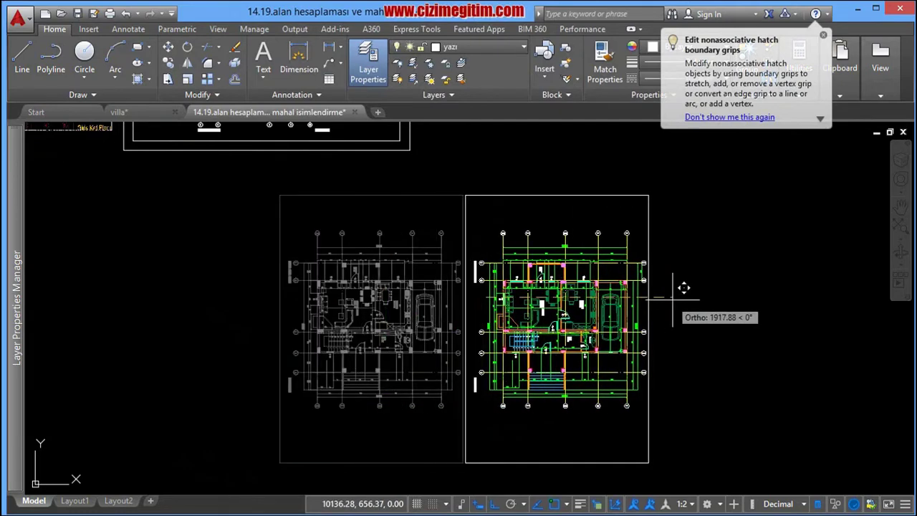
{"action": "left_click", "coordinate": [710, 287]}
{"action": "middle_click_drag", "start_coordinate": [622, 279], "coordinate": [577, 296]}
{"action": "scroll", "coordinate": [577, 296], "scroll_direction": "up", "scroll_amount": 2}
{"action": "scroll", "coordinate": [540, 304], "scroll_direction": "up", "scroll_amount": 2}
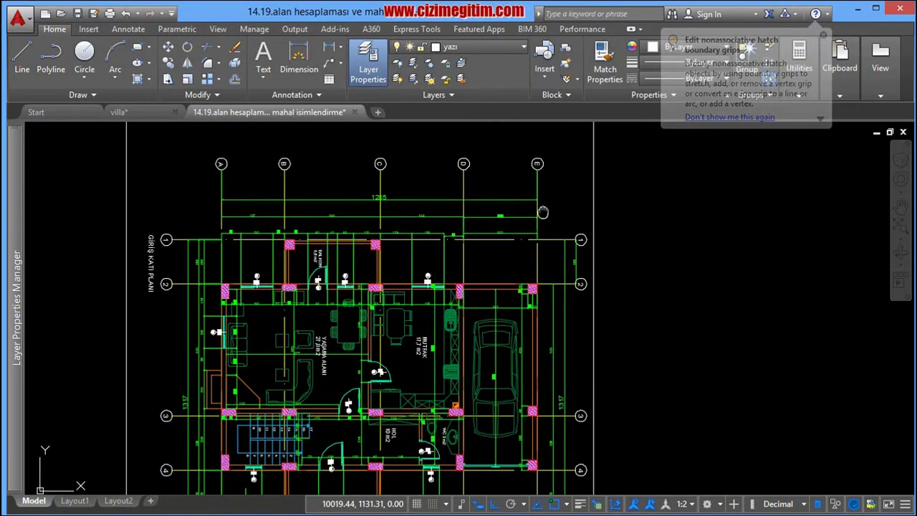
{"action": "scroll", "coordinate": [548, 193], "scroll_direction": "down", "scroll_amount": 1}
{"action": "scroll", "coordinate": [530, 215], "scroll_direction": "down", "scroll_amount": 2}
{"action": "scroll", "coordinate": [503, 241], "scroll_direction": "down", "scroll_amount": 1}
{"action": "scroll", "coordinate": [503, 241], "scroll_direction": "up", "scroll_amount": 2}
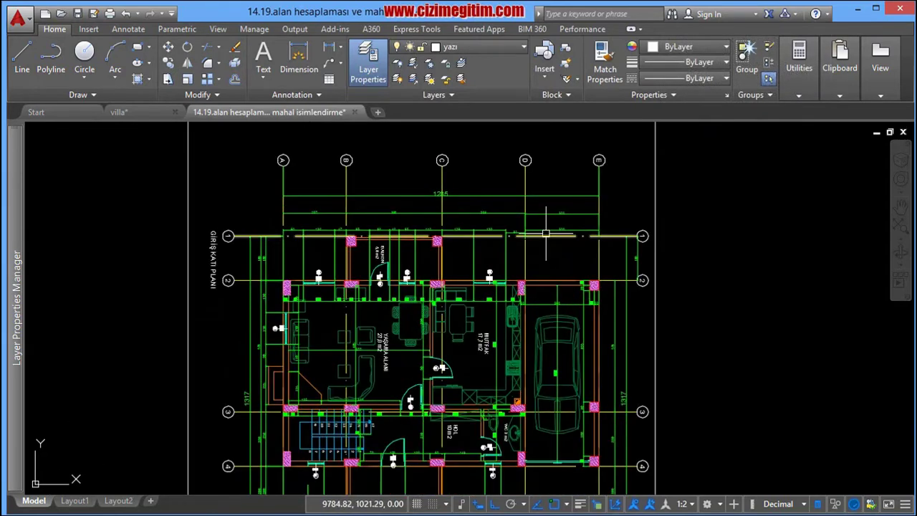
{"action": "scroll", "coordinate": [639, 250], "scroll_direction": "up", "scroll_amount": 2}
Delete the grid lines and bubbles above the plan copy
{"action": "left_click", "coordinate": [651, 250]}
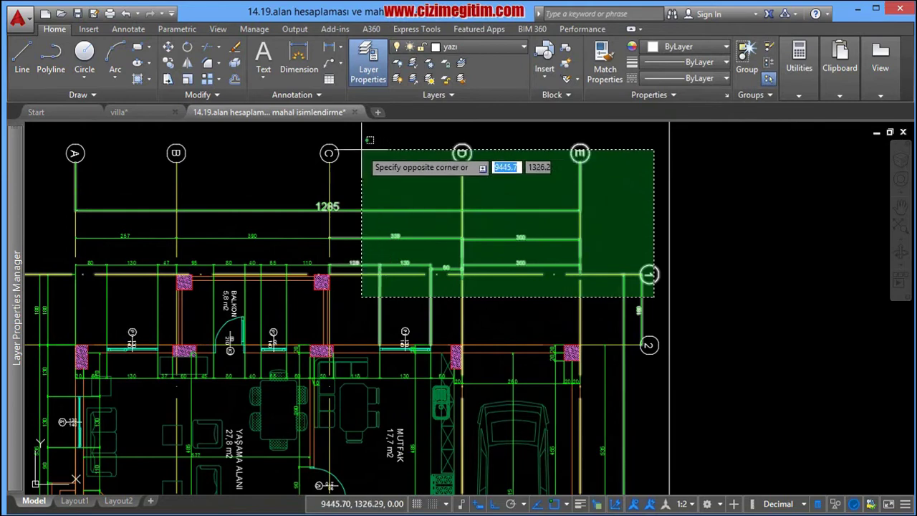
{"action": "left_click", "coordinate": [362, 144]}
{"action": "key", "text": "Delete"}
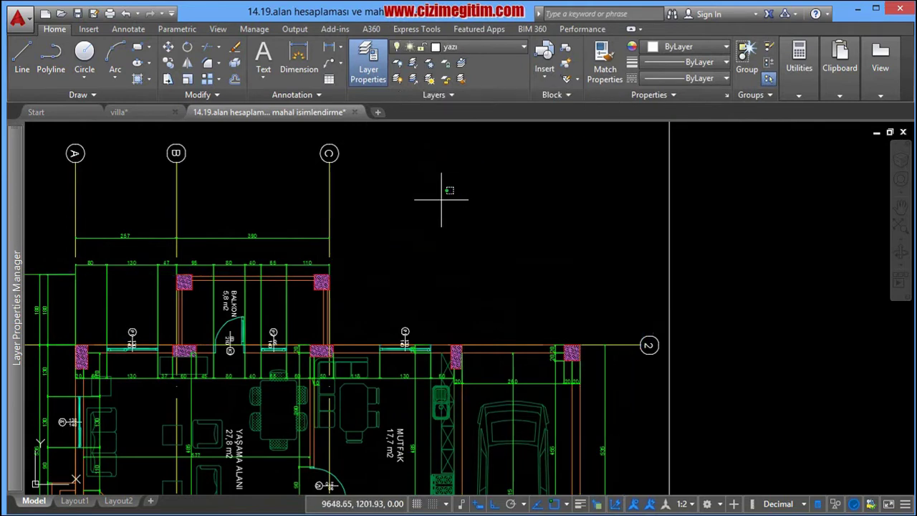
{"action": "left_click", "coordinate": [442, 200]}
{"action": "left_click", "coordinate": [67, 123]}
{"action": "key", "text": "Delete"}
{"action": "middle_click_drag", "start_coordinate": [320, 270], "coordinate": [498, 281]}
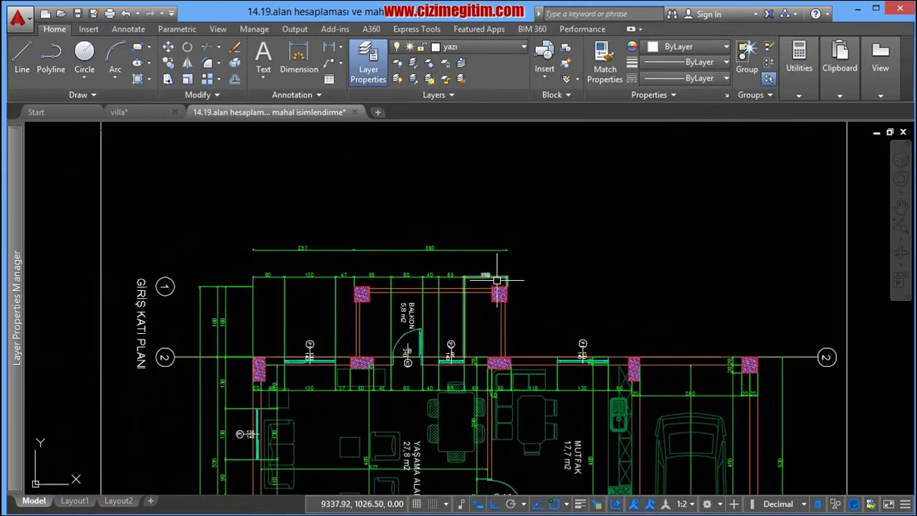
Delete the 13 dimensions along the top edge of the plan
{"action": "left_click", "coordinate": [486, 278]}
{"action": "right_click", "coordinate": [487, 279]}
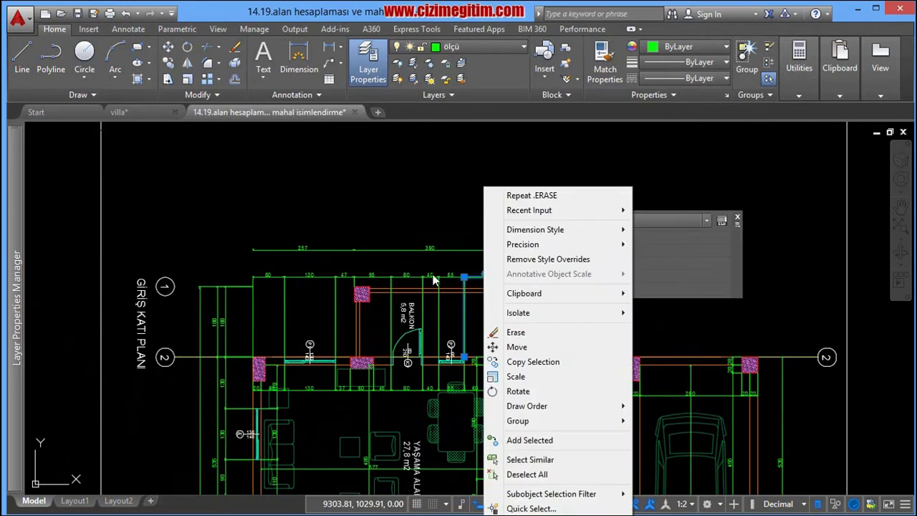
{"action": "left_click", "coordinate": [387, 256]}
{"action": "left_click", "coordinate": [521, 258]}
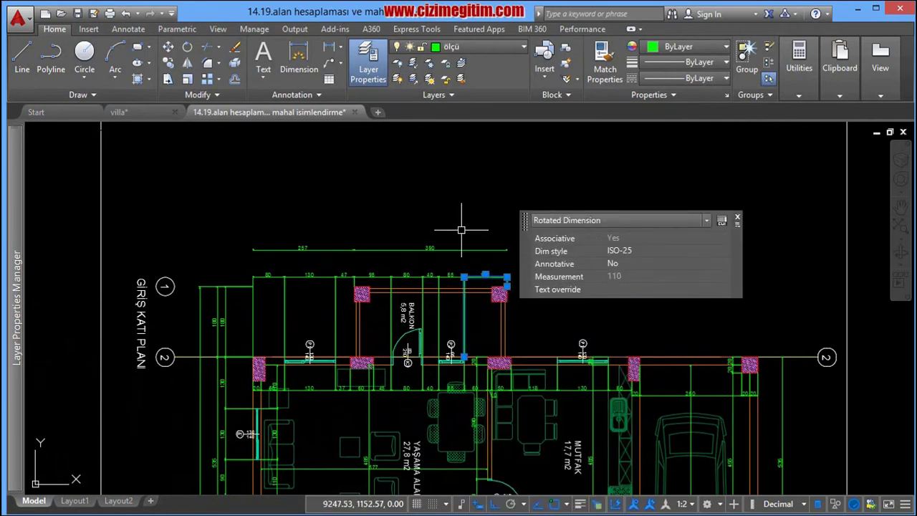
{"action": "left_click", "coordinate": [503, 238]}
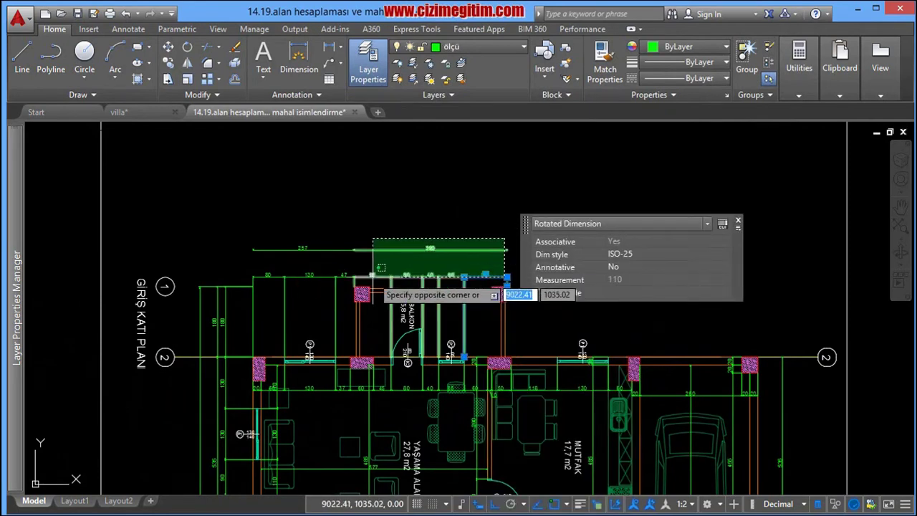
{"action": "left_click", "coordinate": [224, 285]}
{"action": "key", "text": "Delete"}
Window-select the dimensions on the plan's left side
{"action": "middle_click_drag", "start_coordinate": [294, 316], "coordinate": [455, 291]}
{"action": "left_click", "coordinate": [440, 233]}
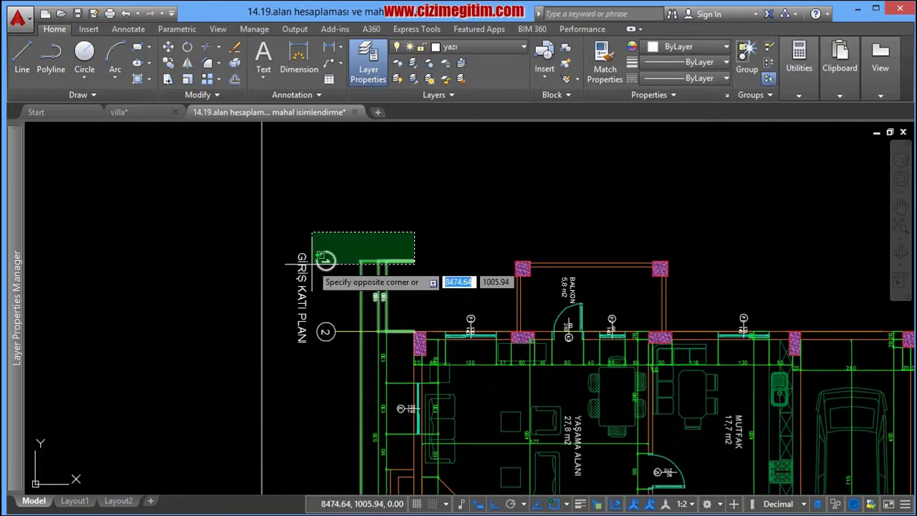
{"action": "left_click", "coordinate": [284, 344]}
{"action": "middle_click_drag", "start_coordinate": [334, 347], "coordinate": [366, 275]}
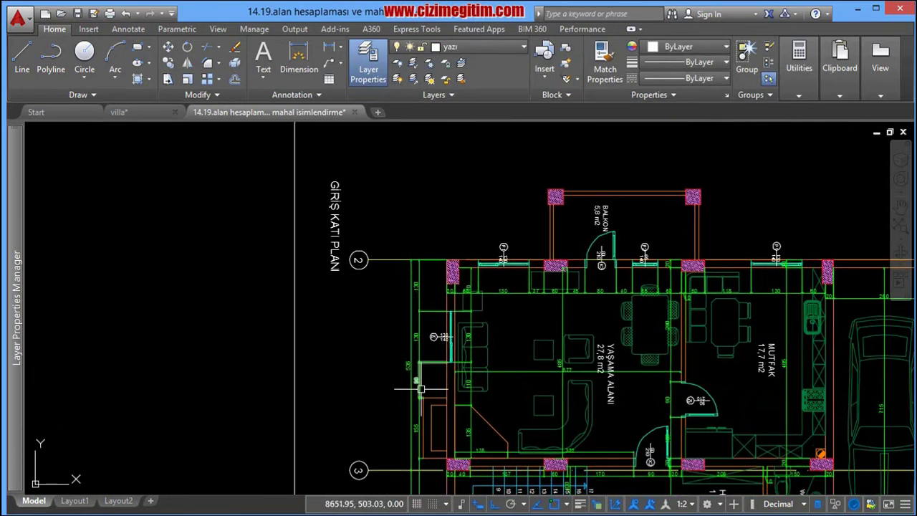
{"action": "scroll", "coordinate": [421, 389], "scroll_direction": "down", "scroll_amount": 3}
{"action": "left_click", "coordinate": [430, 176]}
{"action": "left_click", "coordinate": [365, 405]}
Delete the left-side dimensions, left grid-line extensions and the three left grid bubbles
{"action": "key", "text": "Delete"}
{"action": "scroll", "coordinate": [418, 243], "scroll_direction": "down", "scroll_amount": 2}
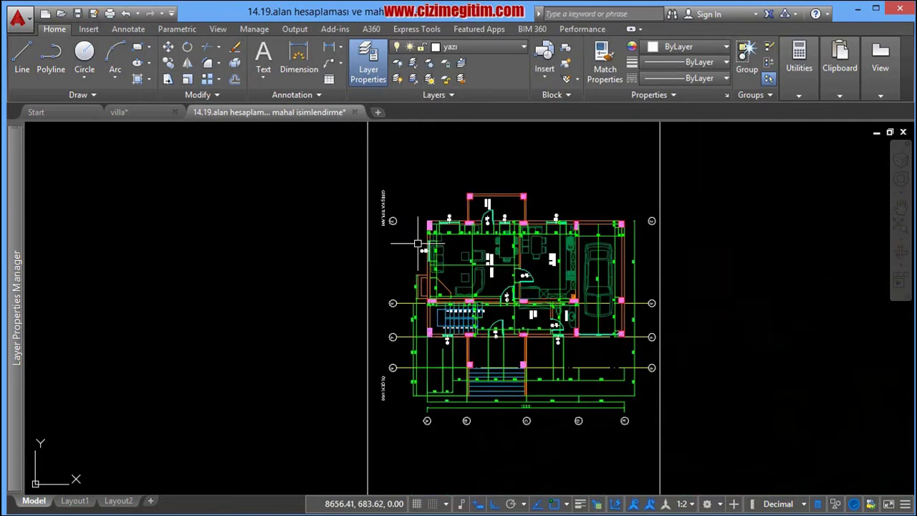
{"action": "scroll", "coordinate": [442, 360], "scroll_direction": "up", "scroll_amount": 2}
{"action": "left_click", "coordinate": [449, 370]}
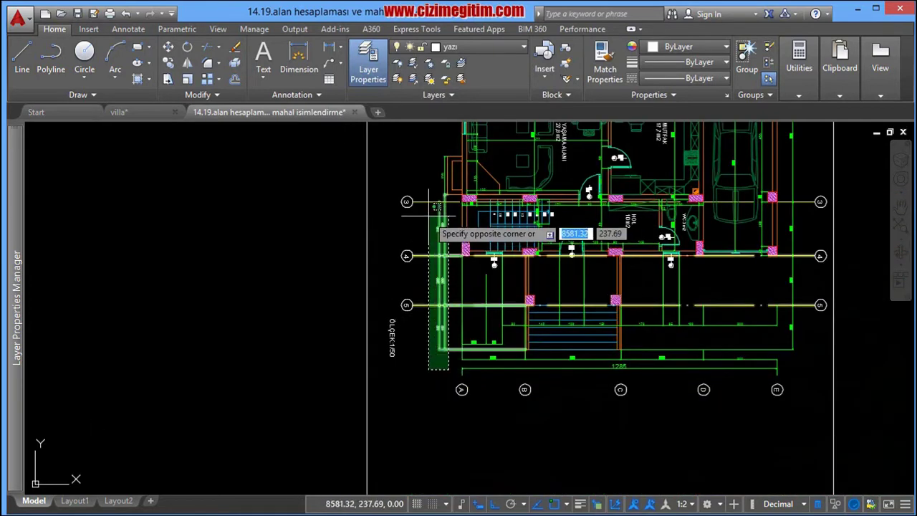
{"action": "left_click", "coordinate": [420, 208]}
{"action": "key", "text": "Delete"}
{"action": "left_click", "coordinate": [416, 310]}
{"action": "left_click", "coordinate": [405, 212]}
{"action": "key", "text": "Delete"}
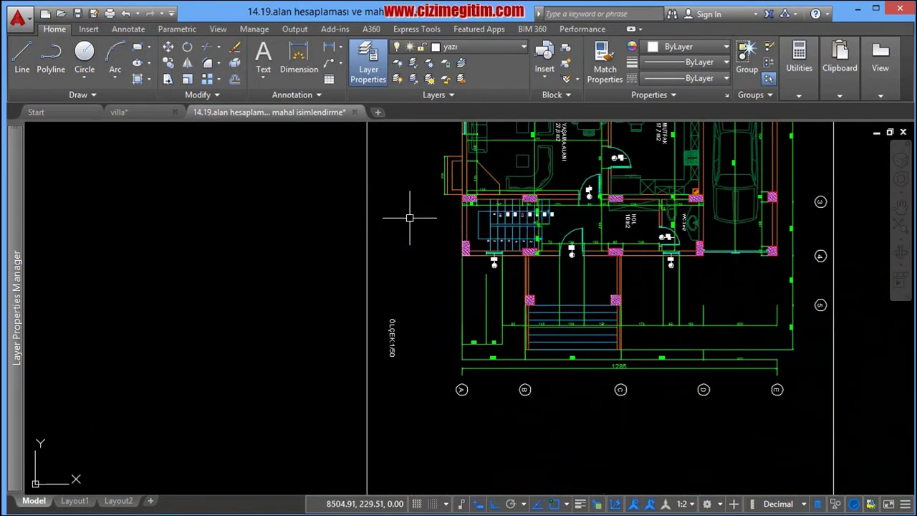
Delete bottom bubbles A–E, the 1285 dimension and the five lower dimensions
{"action": "left_click", "coordinate": [792, 428]}
{"action": "left_click", "coordinate": [461, 367]}
{"action": "key", "text": "Delete"}
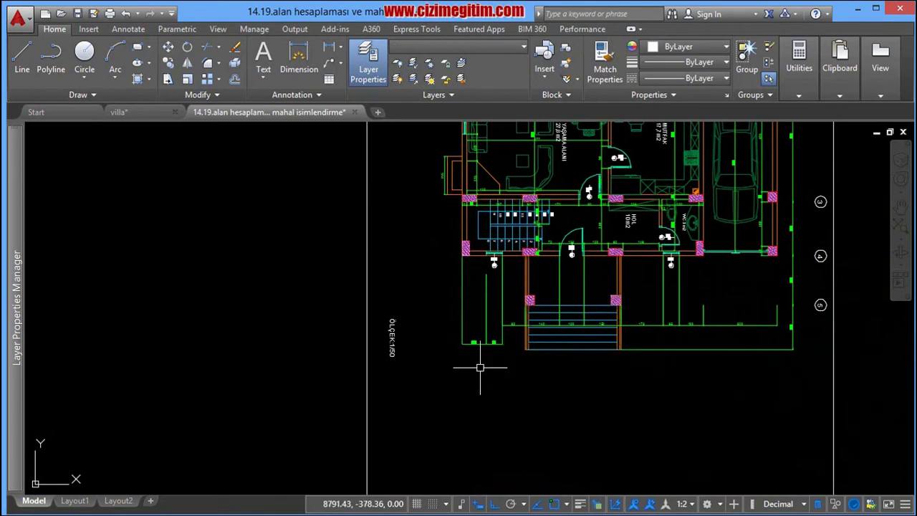
{"action": "left_click", "coordinate": [507, 376]}
{"action": "left_click", "coordinate": [500, 327]}
{"action": "middle_click_drag", "start_coordinate": [654, 279], "coordinate": [514, 307]}
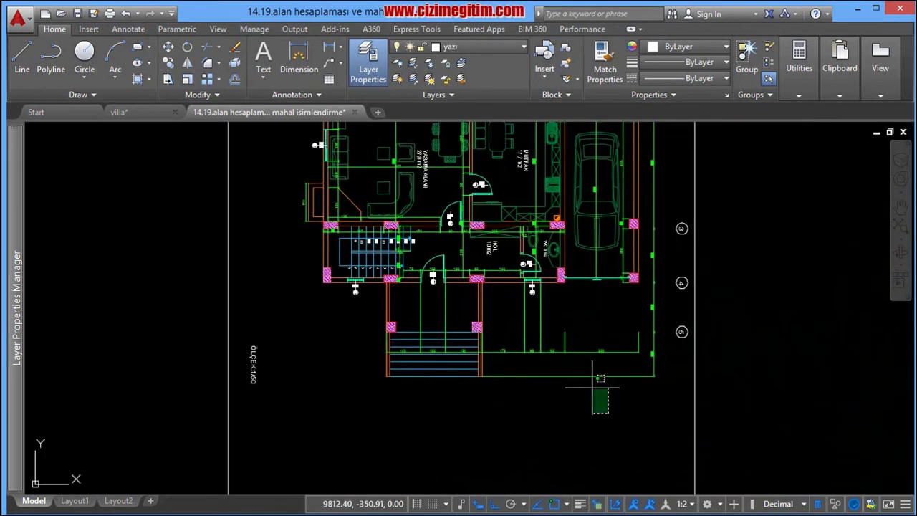
{"action": "key", "text": "Delete"}
Delete the right-hand grid bubbles and recentre the cleaned plan
{"action": "scroll", "coordinate": [515, 306], "scroll_direction": "down", "scroll_amount": 1}
{"action": "middle_click_drag", "start_coordinate": [645, 373], "coordinate": [583, 375]}
{"action": "left_click", "coordinate": [583, 416]}
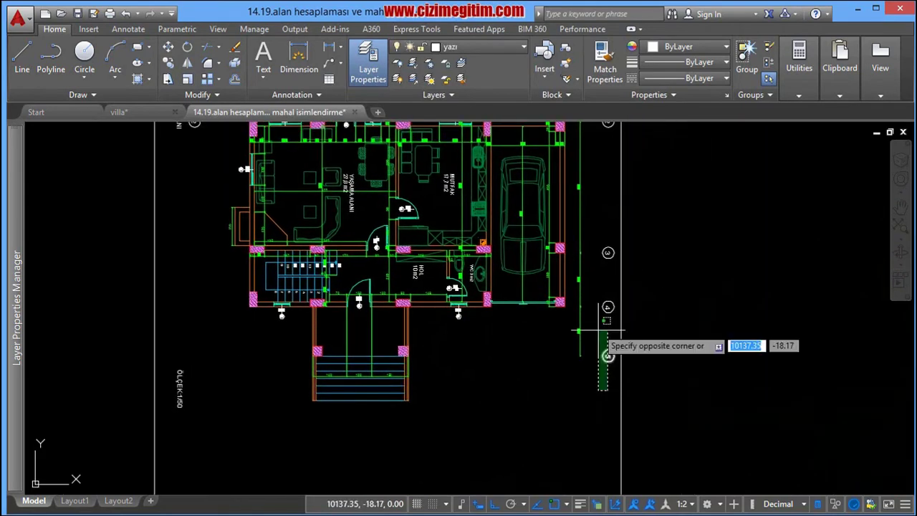
{"action": "scroll", "coordinate": [573, 309], "scroll_direction": "up", "scroll_amount": 2}
{"action": "left_click", "coordinate": [553, 194]}
{"action": "key", "text": "Delete"}
{"action": "middle_click_drag", "start_coordinate": [393, 222], "coordinate": [451, 228]}
Zoom in to inspect the cleaned plan's staircase, living room and kitchen
{"action": "scroll", "coordinate": [450, 228], "scroll_direction": "up", "scroll_amount": 2}
{"action": "scroll", "coordinate": [466, 233], "scroll_direction": "up", "scroll_amount": 1}
{"action": "scroll", "coordinate": [595, 250], "scroll_direction": "up", "scroll_amount": 2}
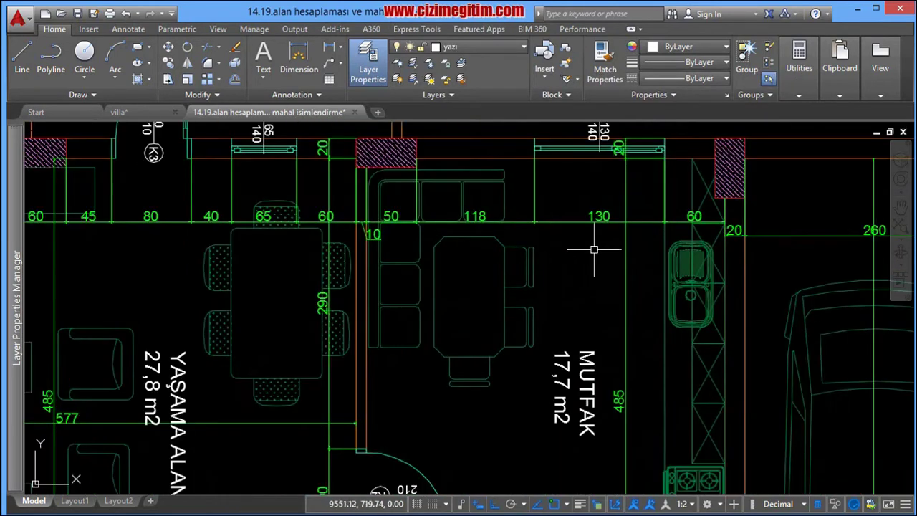
{"action": "scroll", "coordinate": [624, 264], "scroll_direction": "down", "scroll_amount": 5}
{"action": "middle_click_drag", "start_coordinate": [373, 436], "coordinate": [365, 364]}
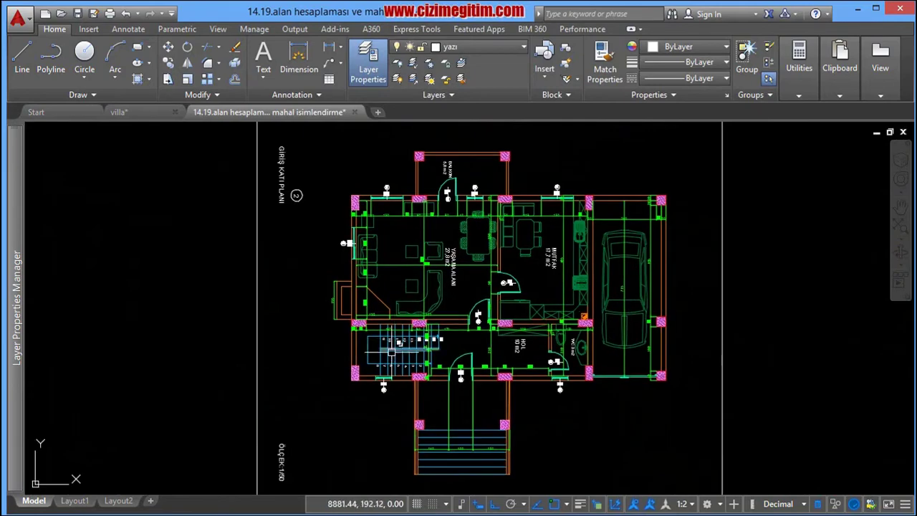
{"action": "scroll", "coordinate": [365, 364], "scroll_direction": "up", "scroll_amount": 5}
{"action": "scroll", "coordinate": [365, 364], "scroll_direction": "down", "scroll_amount": 1}
{"action": "scroll", "coordinate": [387, 329], "scroll_direction": "down", "scroll_amount": 4}
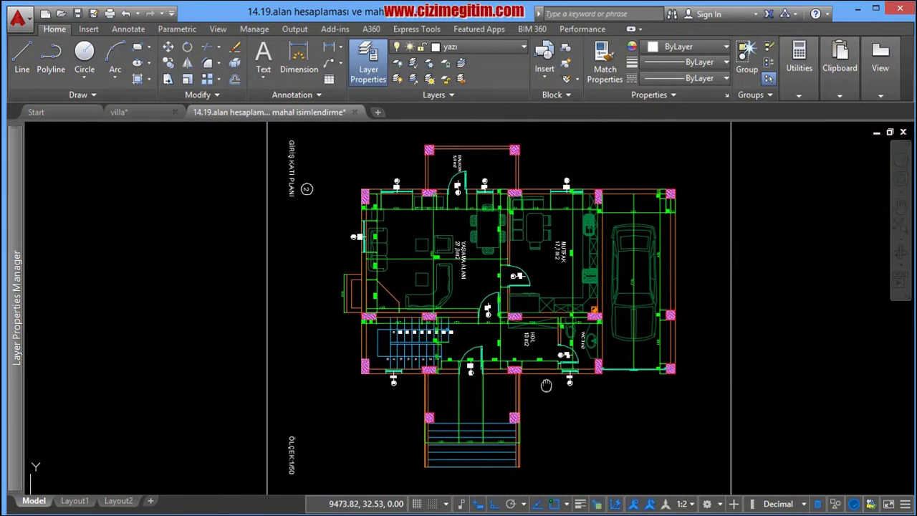
{"action": "scroll", "coordinate": [560, 377], "scroll_direction": "up", "scroll_amount": 5}
{"action": "scroll", "coordinate": [517, 374], "scroll_direction": "down", "scroll_amount": 3}
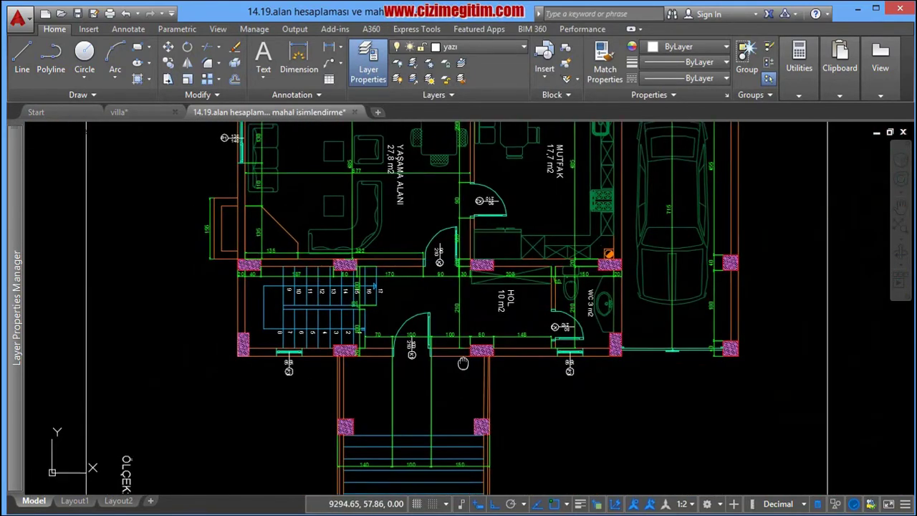
{"action": "middle_click_drag", "start_coordinate": [437, 451], "coordinate": [427, 413]}
Zoom out and pan up to the Ön Cephe 1/50 front elevation
{"action": "scroll", "coordinate": [427, 413], "scroll_direction": "down", "scroll_amount": 4}
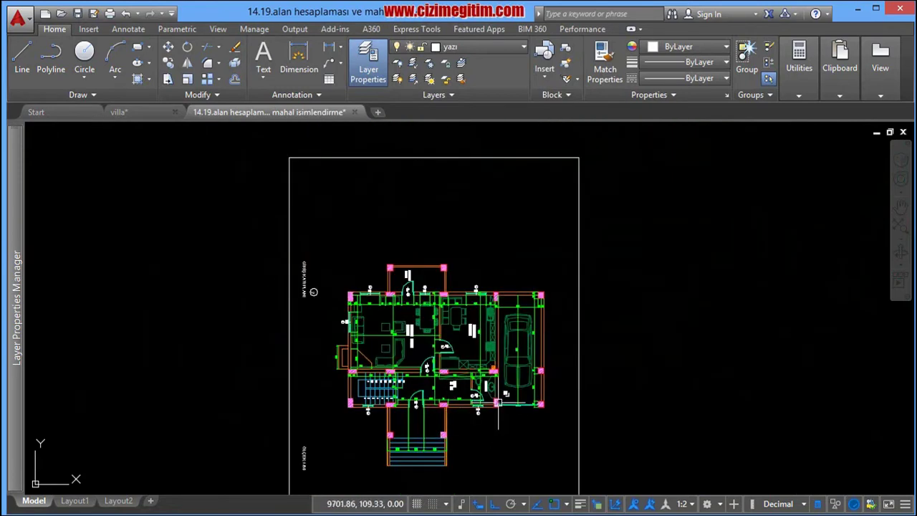
{"action": "scroll", "coordinate": [424, 433], "scroll_direction": "up", "scroll_amount": 3}
{"action": "scroll", "coordinate": [422, 441], "scroll_direction": "up", "scroll_amount": 1}
{"action": "scroll", "coordinate": [420, 444], "scroll_direction": "up", "scroll_amount": 5}
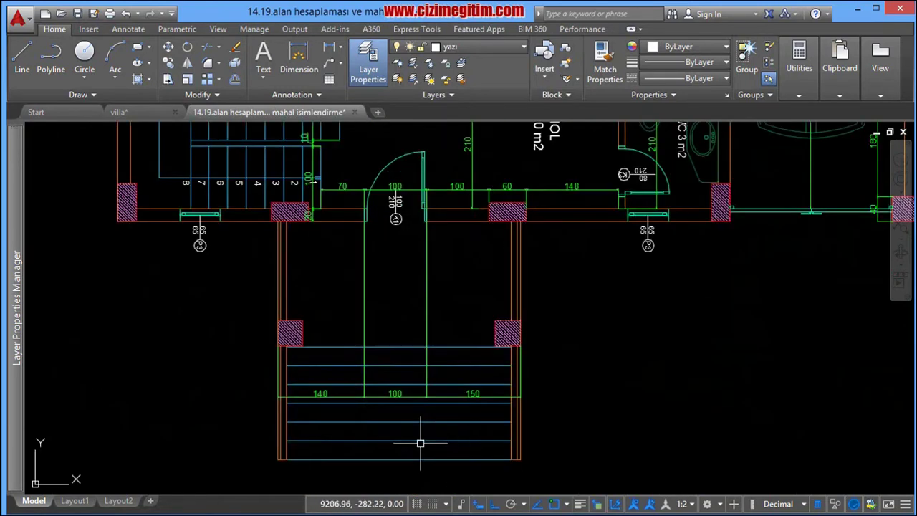
{"action": "scroll", "coordinate": [421, 443], "scroll_direction": "up", "scroll_amount": 1}
{"action": "scroll", "coordinate": [385, 402], "scroll_direction": "down", "scroll_amount": 2}
{"action": "scroll", "coordinate": [375, 383], "scroll_direction": "down", "scroll_amount": 2}
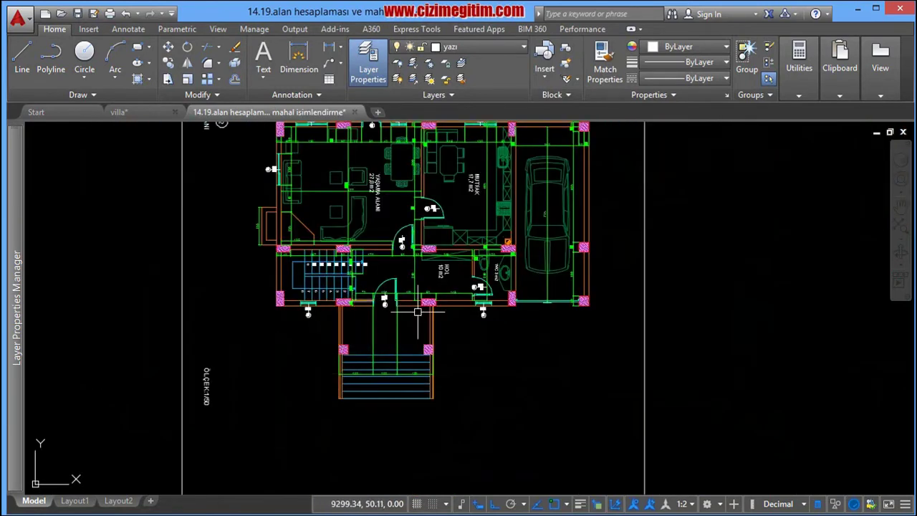
{"action": "mouse_move", "coordinate": [374, 300]}
{"action": "middle_mouse_down"}
{"action": "mouse_move", "coordinate": [364, 360]}
{"action": "mouse_move", "coordinate": [352, 317]}
{"action": "mouse_move", "coordinate": [371, 288]}
{"action": "middle_mouse_up"}
{"action": "scroll", "coordinate": [351, 362], "scroll_direction": "down", "scroll_amount": 4}
{"action": "scroll", "coordinate": [352, 317], "scroll_direction": "down", "scroll_amount": 2}
{"action": "scroll", "coordinate": [498, 166], "scroll_direction": "up", "scroll_amount": 4}
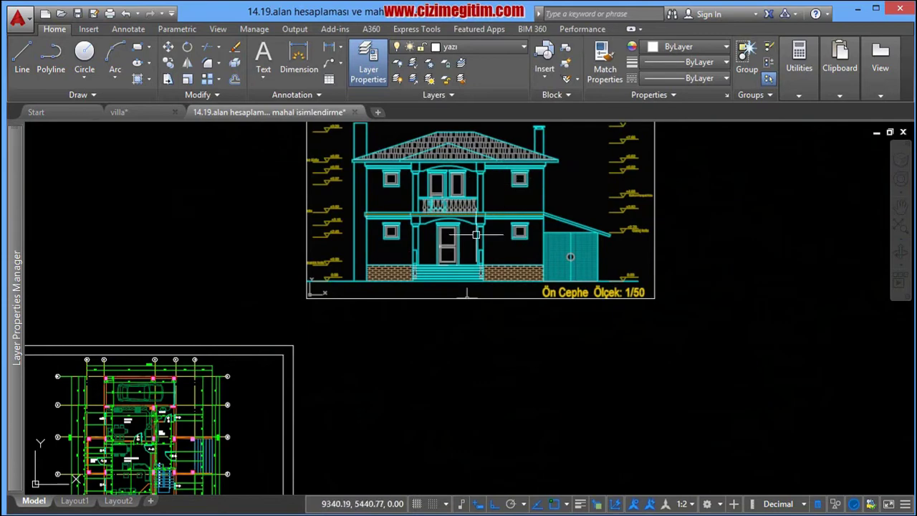
Pan to the small ground-floor plan among the drawing frames, cancelling stray selections
{"action": "middle_click_drag", "start_coordinate": [476, 235], "coordinate": [504, 163]}
{"action": "scroll", "coordinate": [451, 297], "scroll_direction": "down", "scroll_amount": 4}
{"action": "scroll", "coordinate": [439, 286], "scroll_direction": "up", "scroll_amount": 2}
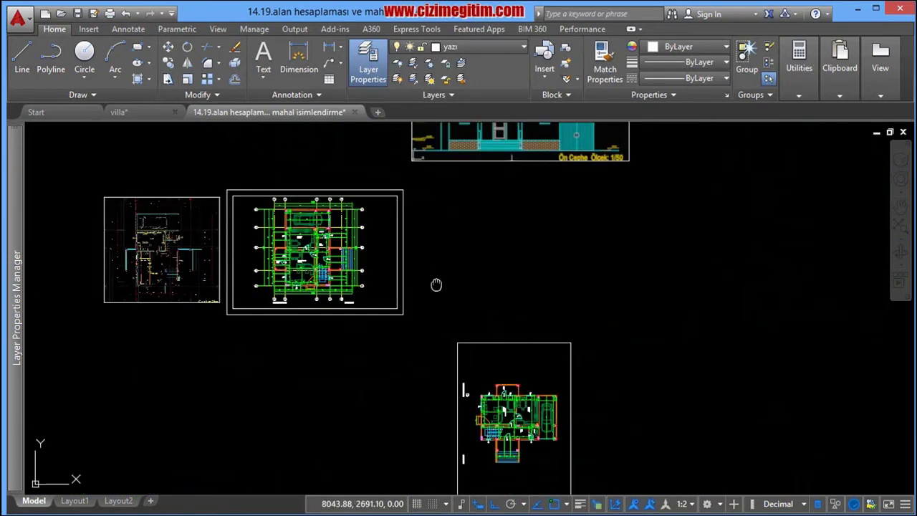
{"action": "middle_click_drag", "start_coordinate": [436, 285], "coordinate": [418, 246]}
{"action": "left_click", "coordinate": [521, 312]}
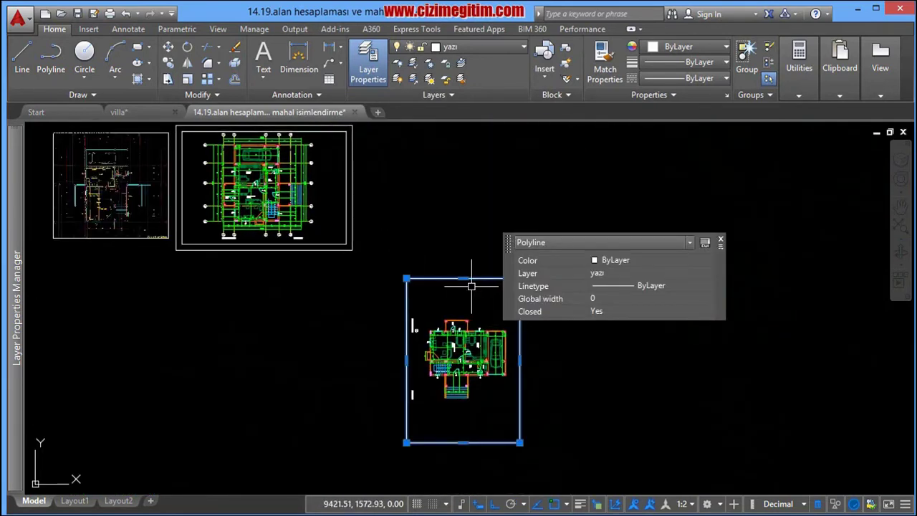
{"action": "key", "text": "Escape"}
{"action": "scroll", "coordinate": [471, 286], "scroll_direction": "up", "scroll_amount": 2}
{"action": "scroll", "coordinate": [423, 265], "scroll_direction": "up", "scroll_amount": 2}
{"action": "left_click", "coordinate": [418, 267]}
{"action": "key", "text": "Escape"}
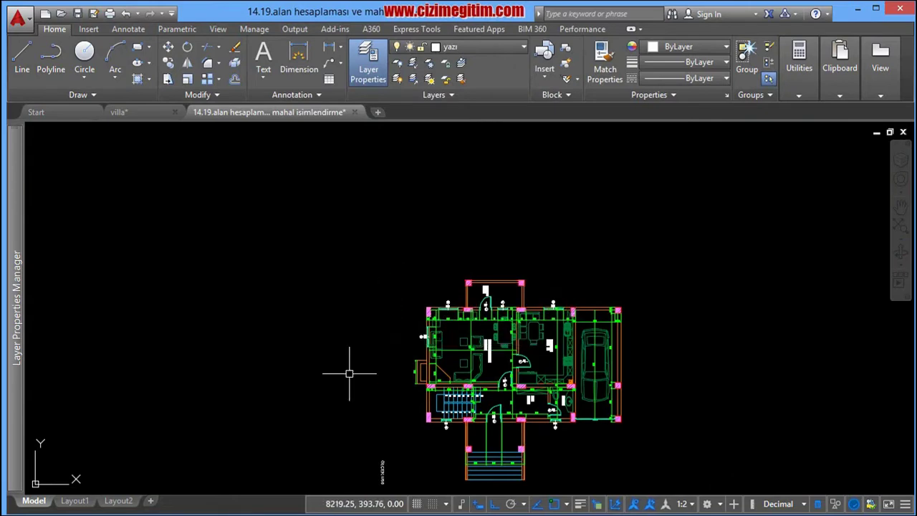
{"action": "scroll", "coordinate": [372, 369], "scroll_direction": "down", "scroll_amount": 4}
Window-select the small villa plan and move it slightly upward
{"action": "left_click", "coordinate": [353, 284]}
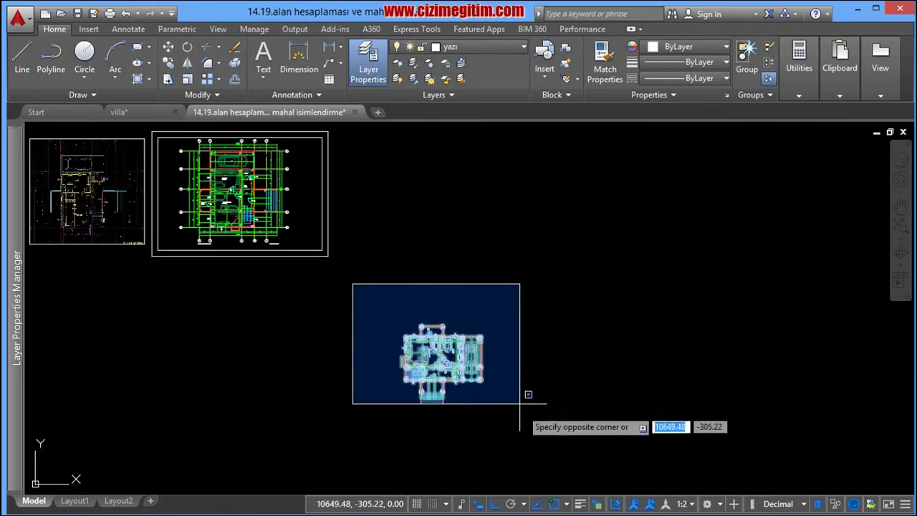
{"action": "left_click", "coordinate": [521, 404]}
{"action": "right_click", "coordinate": [534, 450]}
{"action": "left_click", "coordinate": [566, 231]}
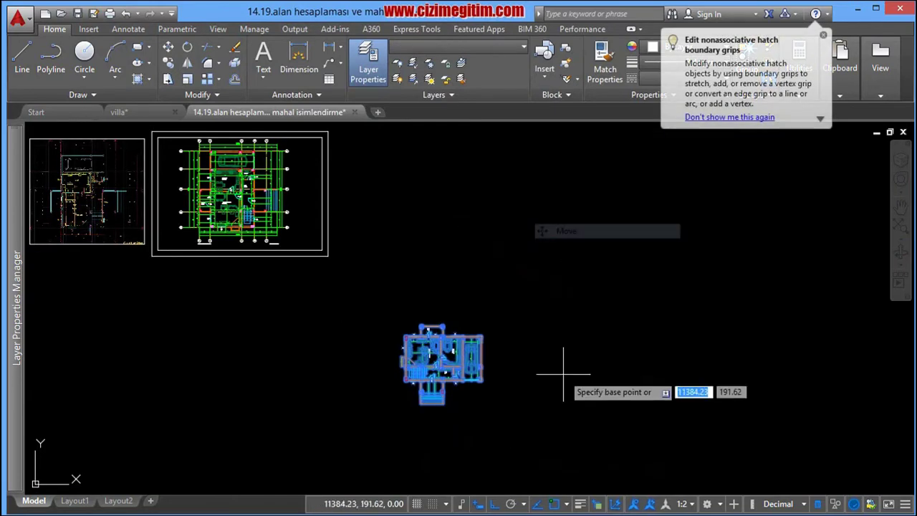
{"action": "left_click", "coordinate": [563, 374]}
{"action": "left_click", "coordinate": [570, 337]}
{"action": "middle_click_drag", "start_coordinate": [468, 234], "coordinate": [478, 273]}
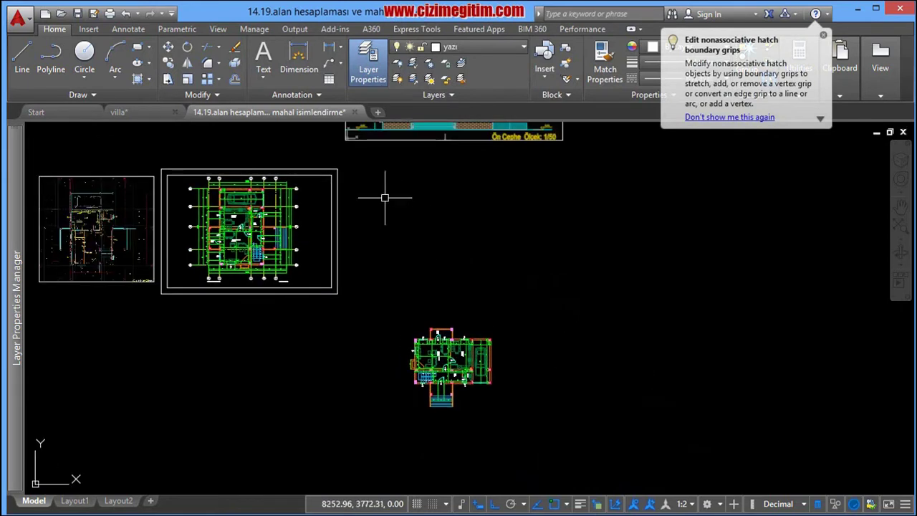
{"action": "left_click", "coordinate": [364, 182]}
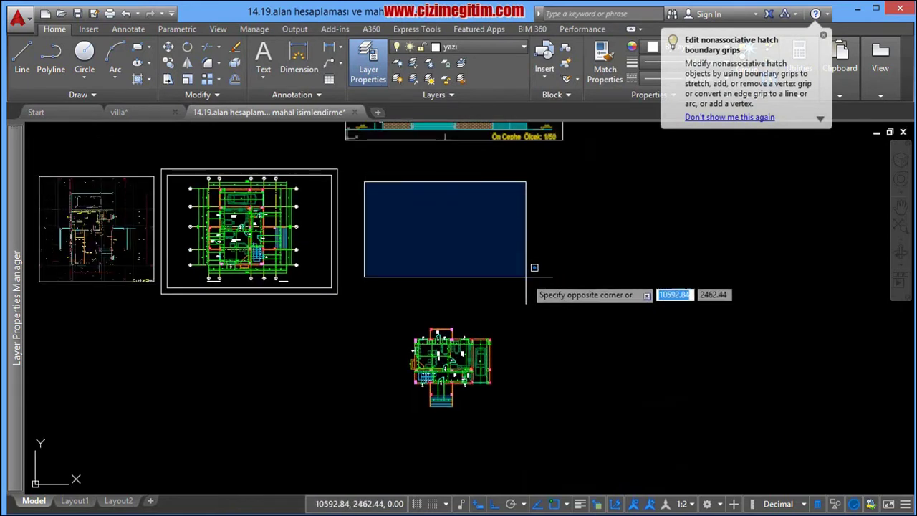
{"action": "left_click", "coordinate": [515, 273]}
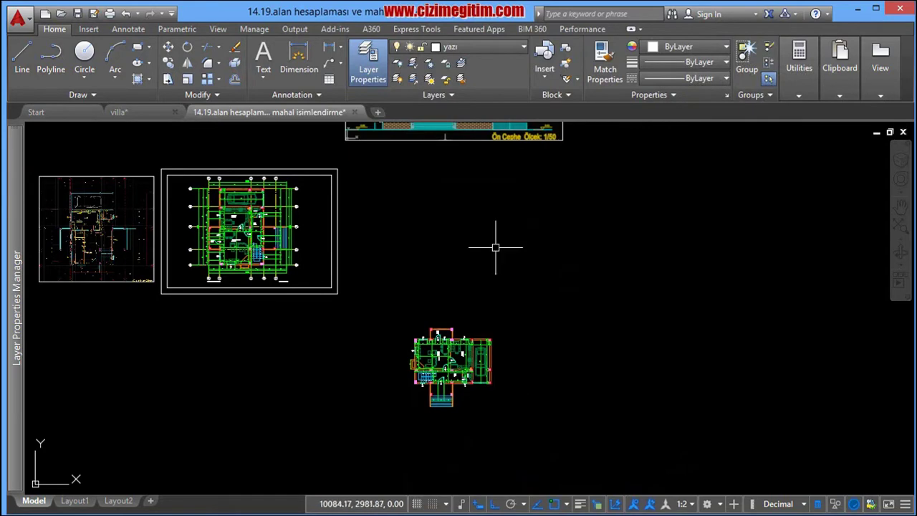
{"action": "middle_click_drag", "start_coordinate": [495, 247], "coordinate": [587, 287]}
{"action": "scroll", "coordinate": [559, 358], "scroll_direction": "up", "scroll_amount": 2}
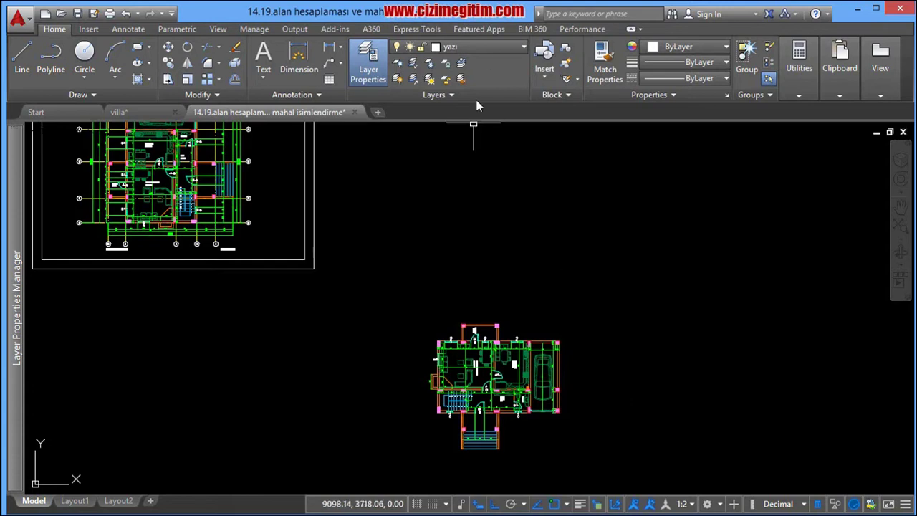
Make duvar the current layer
{"action": "left_click", "coordinate": [492, 49]}
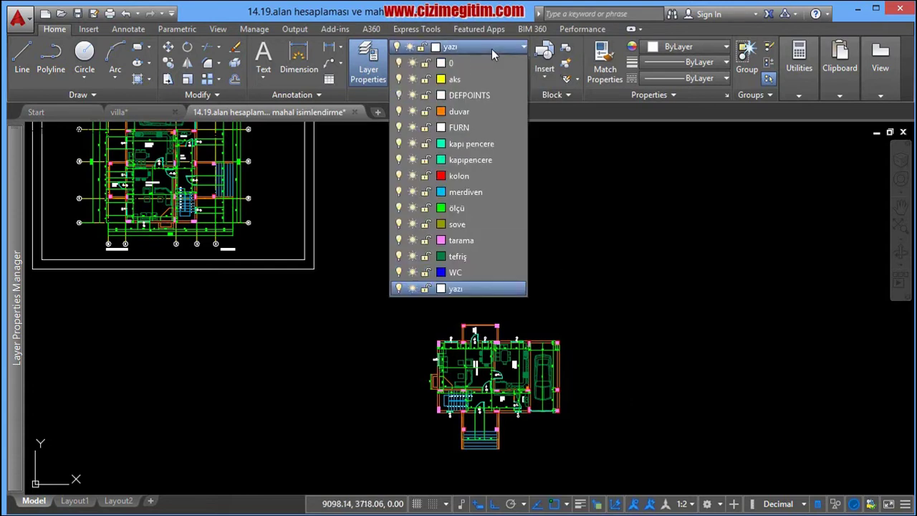
{"action": "left_click", "coordinate": [485, 112]}
{"action": "middle_click_drag", "start_coordinate": [553, 350], "coordinate": [553, 309]}
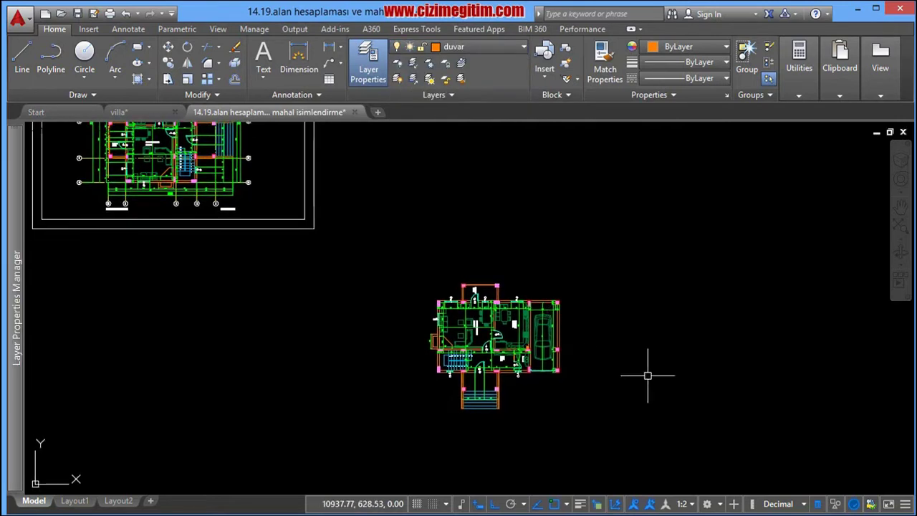
Start the XL construction-line command set to the Vertical option
{"action": "type", "text": "xl"}
{"action": "key", "text": "Return"}
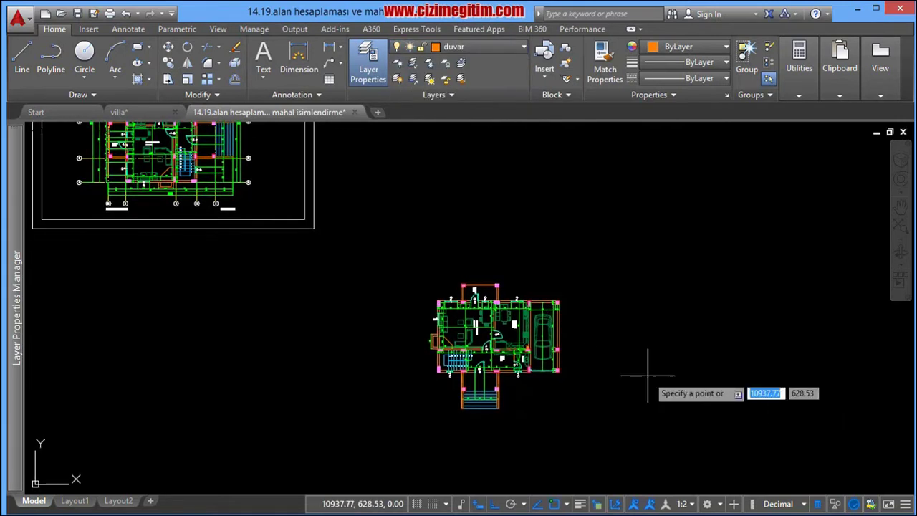
{"action": "scroll", "coordinate": [595, 332], "scroll_direction": "up", "scroll_amount": 2}
{"action": "scroll", "coordinate": [588, 311], "scroll_direction": "up", "scroll_amount": 1}
{"action": "scroll", "coordinate": [589, 308], "scroll_direction": "up", "scroll_amount": 3}
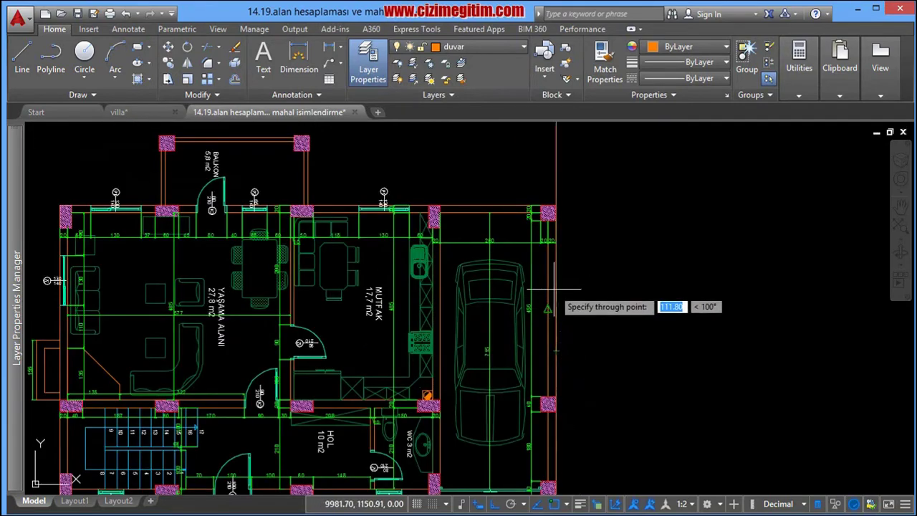
{"action": "scroll", "coordinate": [584, 290], "scroll_direction": "down", "scroll_amount": 4}
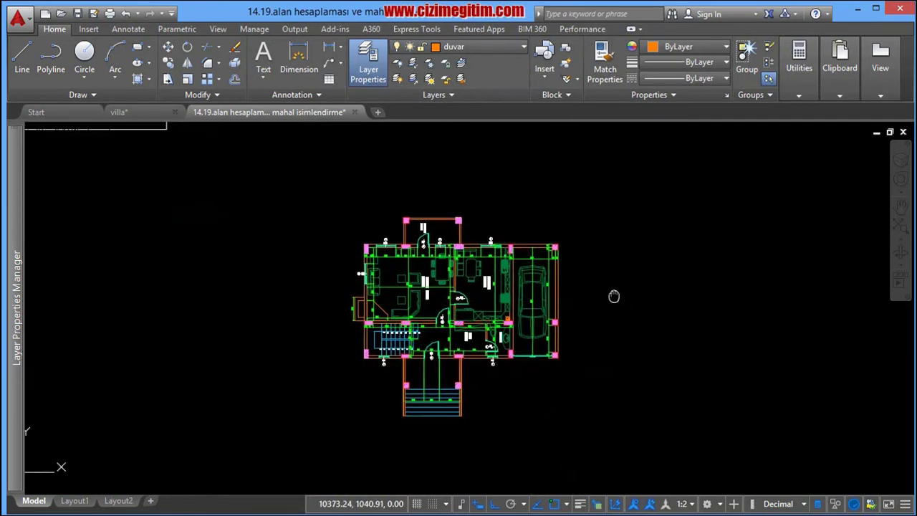
{"action": "middle_click_drag", "start_coordinate": [614, 297], "coordinate": [597, 286]}
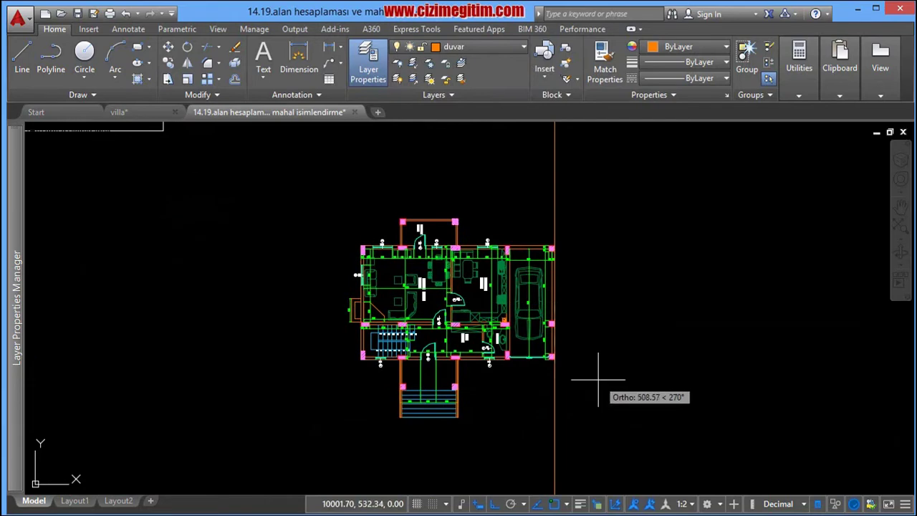
{"action": "right_click", "coordinate": [610, 230]}
{"action": "left_click", "coordinate": [630, 234]}
{"action": "right_click", "coordinate": [608, 294]}
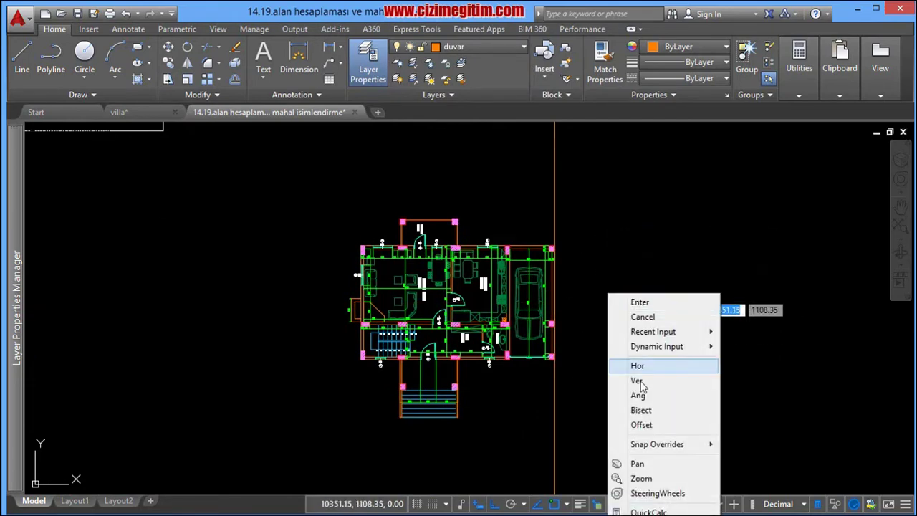
{"action": "left_click", "coordinate": [637, 380]}
Zoom and pan across the plan's wall corners, stair area and the elevation sheet above
{"action": "scroll", "coordinate": [509, 362], "scroll_direction": "up", "scroll_amount": 4}
{"action": "middle_click_drag", "start_coordinate": [482, 369], "coordinate": [521, 372]}
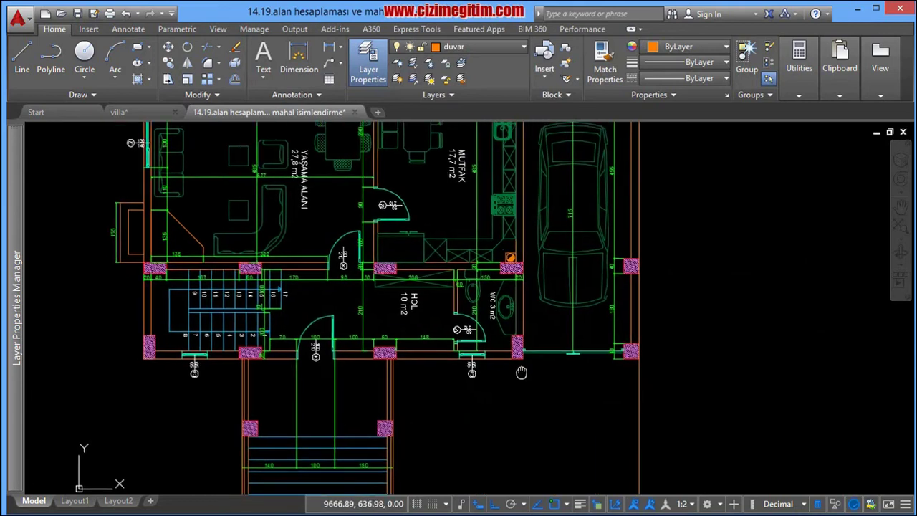
{"action": "scroll", "coordinate": [521, 372], "scroll_direction": "up", "scroll_amount": 4}
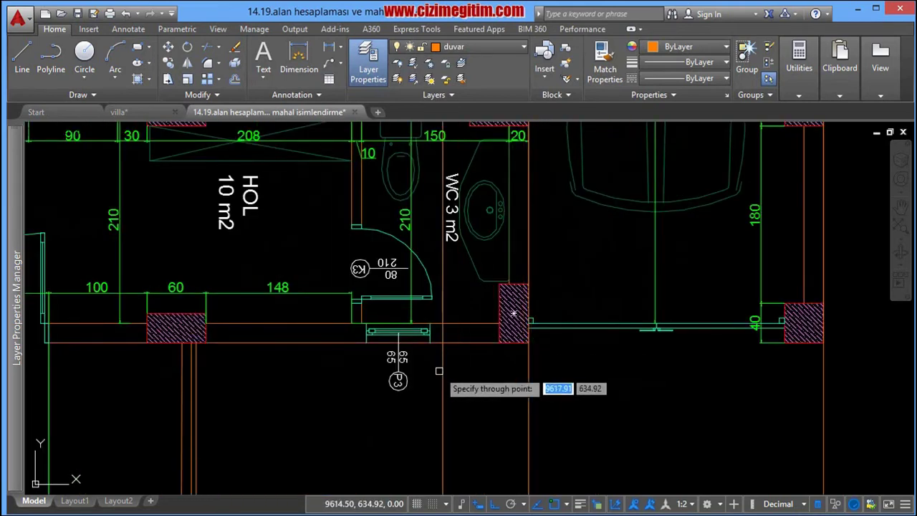
{"action": "middle_click_drag", "start_coordinate": [439, 371], "coordinate": [620, 350]}
{"action": "scroll", "coordinate": [686, 334], "scroll_direction": "up", "scroll_amount": 2}
{"action": "scroll", "coordinate": [402, 334], "scroll_direction": "down", "scroll_amount": 6}
{"action": "scroll", "coordinate": [381, 351], "scroll_direction": "up", "scroll_amount": 4}
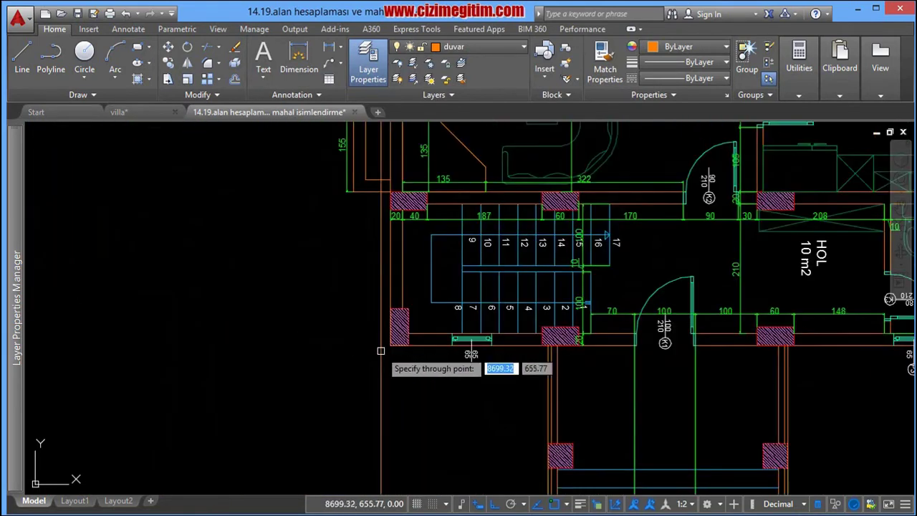
{"action": "scroll", "coordinate": [381, 351], "scroll_direction": "down", "scroll_amount": 4}
{"action": "mouse_move", "coordinate": [380, 351]}
{"action": "middle_mouse_down"}
{"action": "mouse_move", "coordinate": [366, 316]}
{"action": "mouse_move", "coordinate": [361, 380]}
{"action": "middle_mouse_up"}
{"action": "scroll", "coordinate": [366, 316], "scroll_direction": "down", "scroll_amount": 2}
{"action": "scroll", "coordinate": [361, 381], "scroll_direction": "down", "scroll_amount": 4}
{"action": "mouse_move", "coordinate": [366, 328]}
{"action": "middle_mouse_down"}
{"action": "mouse_move", "coordinate": [390, 315]}
{"action": "mouse_move", "coordinate": [416, 277]}
{"action": "middle_mouse_up"}
{"action": "scroll", "coordinate": [405, 366], "scroll_direction": "up", "scroll_amount": 3}
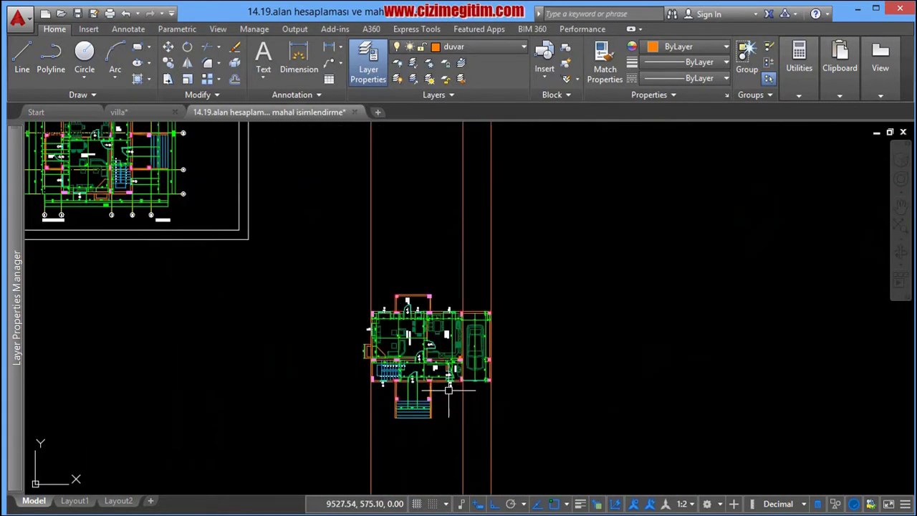
{"action": "scroll", "coordinate": [449, 389], "scroll_direction": "down", "scroll_amount": 3}
{"action": "scroll", "coordinate": [473, 301], "scroll_direction": "up", "scroll_amount": 3}
Draw a horizontal line across the vertical construction lines between plan and elevation
{"action": "middle_click_drag", "start_coordinate": [494, 387], "coordinate": [481, 316]}
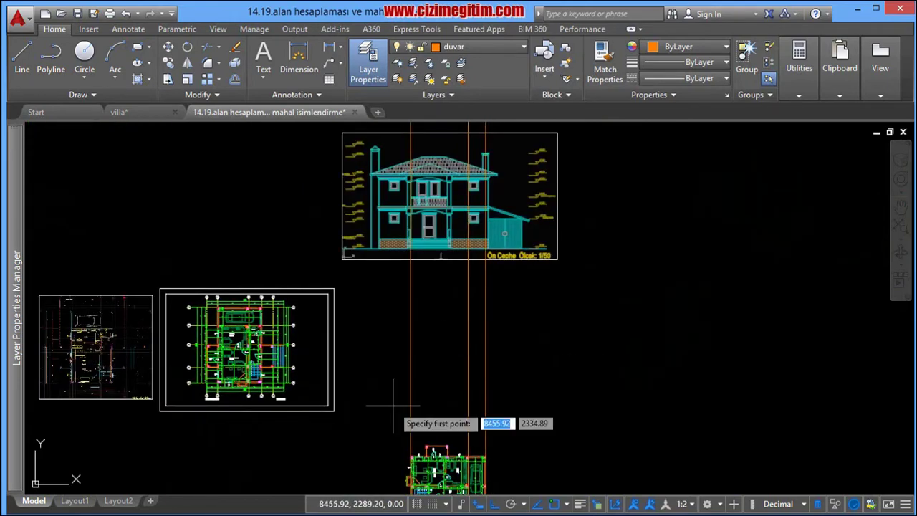
{"action": "scroll", "coordinate": [391, 387], "scroll_direction": "up", "scroll_amount": 1}
{"action": "scroll", "coordinate": [391, 369], "scroll_direction": "up", "scroll_amount": 2}
{"action": "left_click", "coordinate": [392, 352]}
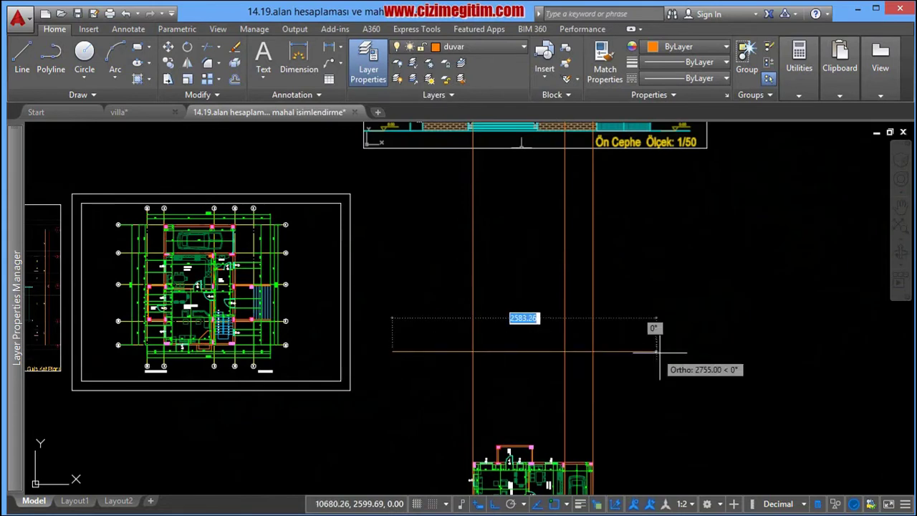
{"action": "left_click", "coordinate": [675, 351]}
{"action": "right_click", "coordinate": [676, 352]}
{"action": "left_click", "coordinate": [686, 361]}
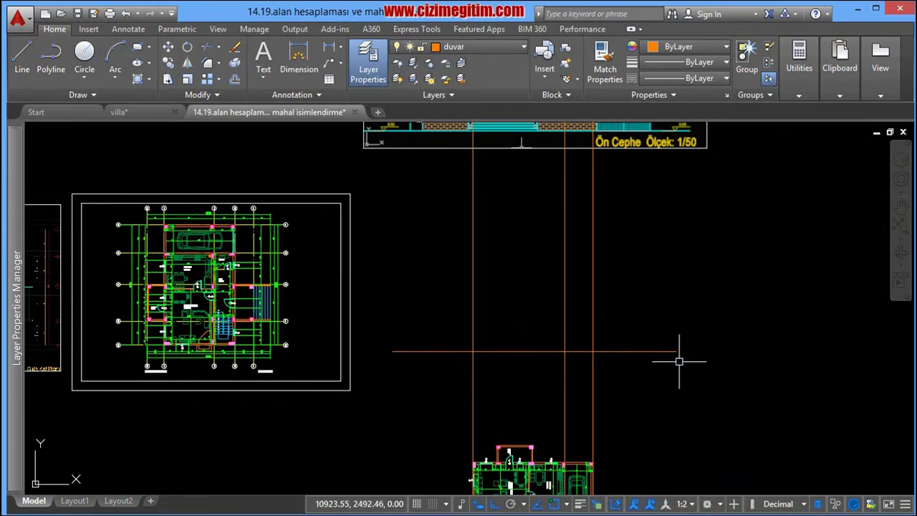
{"action": "type", "text": "o"}
Begin an offset of the new horizontal line toward the front elevation
{"action": "key", "text": "Return"}
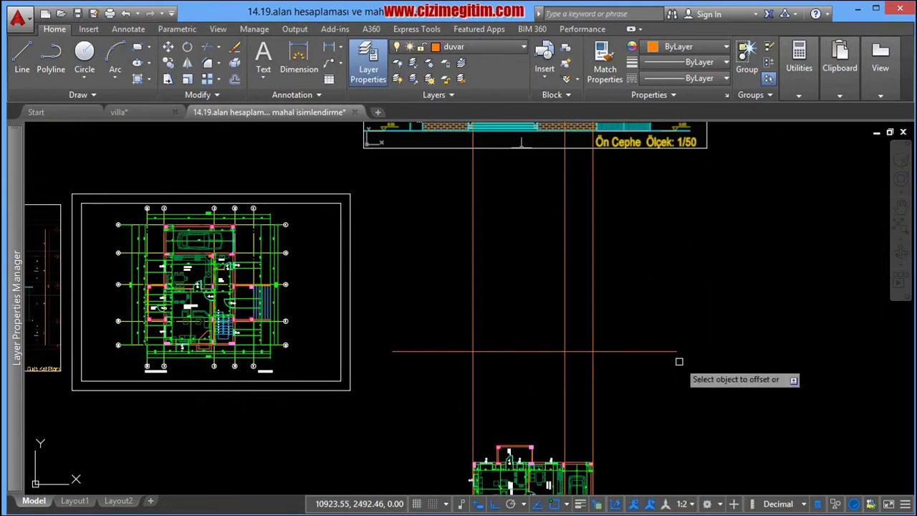
{"action": "left_click", "coordinate": [666, 351]}
{"action": "right_click", "coordinate": [676, 377]}
{"action": "left_click", "coordinate": [691, 461]}
{"action": "left_click_drag", "start_coordinate": [547, 375], "coordinate": [554, 349]}
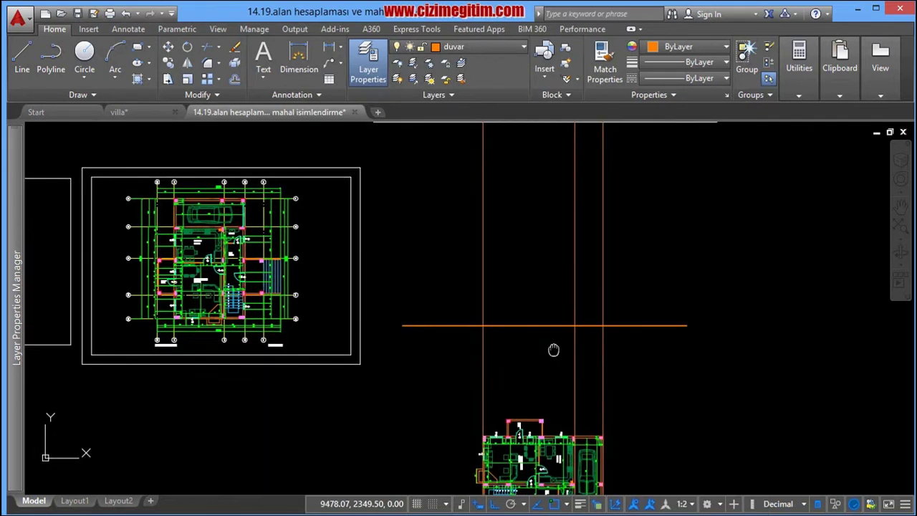
{"action": "middle_click_drag", "start_coordinate": [446, 311], "coordinate": [492, 307]}
{"action": "scroll", "coordinate": [509, 319], "scroll_direction": "down", "scroll_amount": 2}
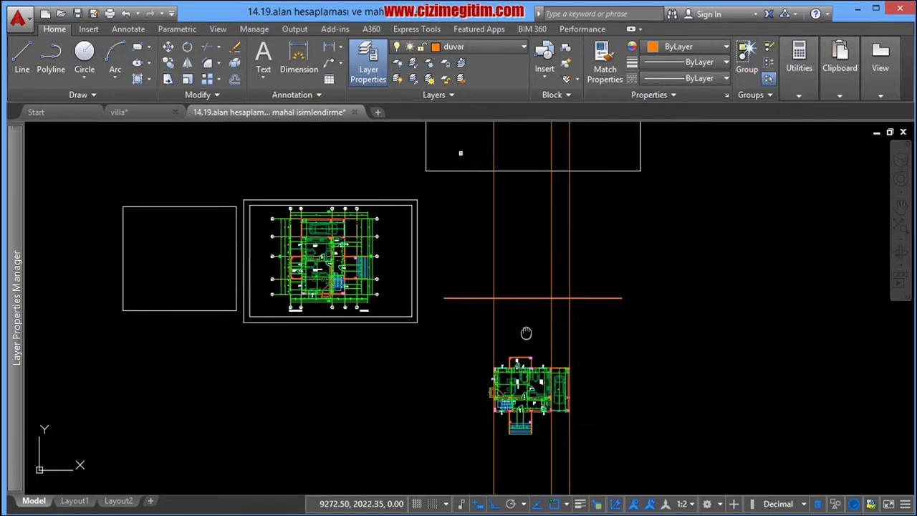
{"action": "scroll", "coordinate": [428, 268], "scroll_direction": "down", "scroll_amount": 2}
{"action": "middle_click_drag", "start_coordinate": [428, 268], "coordinate": [499, 301]}
{"action": "scroll", "coordinate": [535, 330], "scroll_direction": "up", "scroll_amount": 2}
{"action": "mouse_move", "coordinate": [534, 330]}
{"action": "middle_mouse_down"}
{"action": "mouse_move", "coordinate": [533, 347]}
{"action": "mouse_move", "coordinate": [484, 372]}
{"action": "middle_mouse_up"}
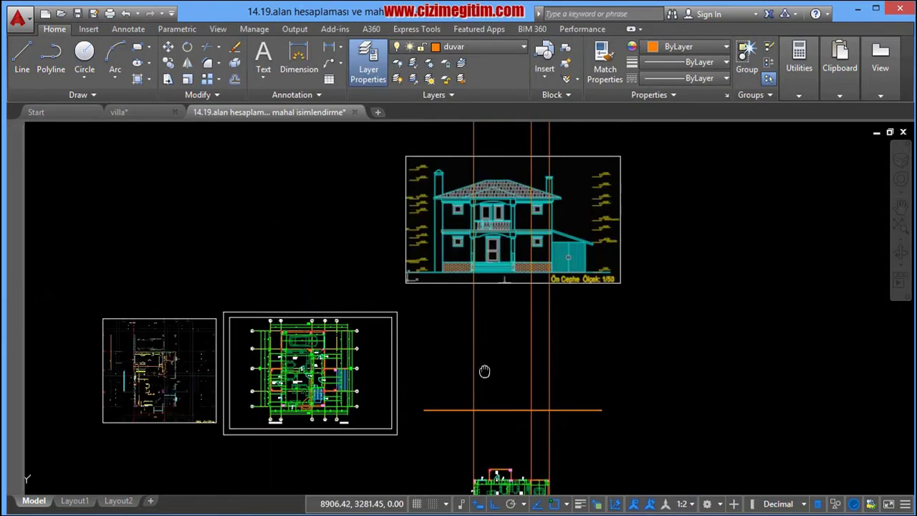
{"action": "scroll", "coordinate": [426, 326], "scroll_direction": "up", "scroll_amount": 4}
{"action": "scroll", "coordinate": [427, 326], "scroll_direction": "down", "scroll_amount": 1}
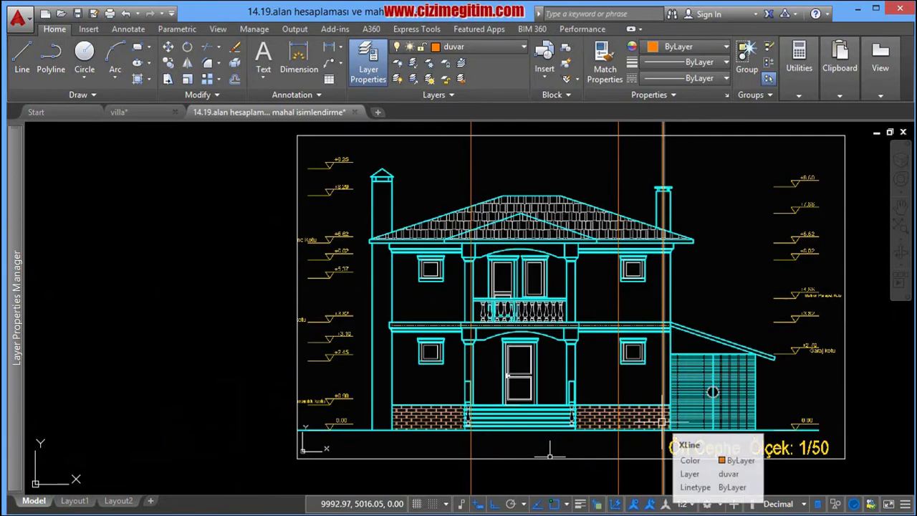
{"action": "scroll", "coordinate": [641, 422], "scroll_direction": "up", "scroll_amount": 2}
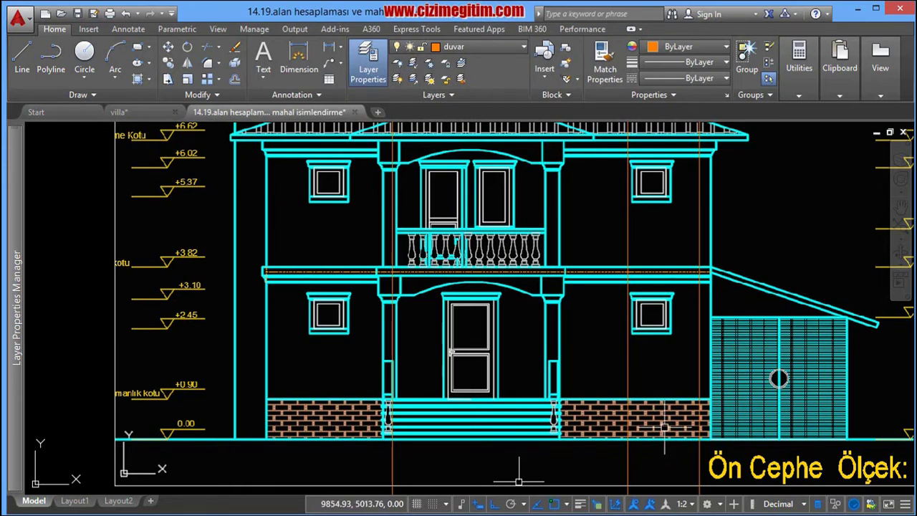
{"action": "middle_click_drag", "start_coordinate": [677, 423], "coordinate": [544, 402]}
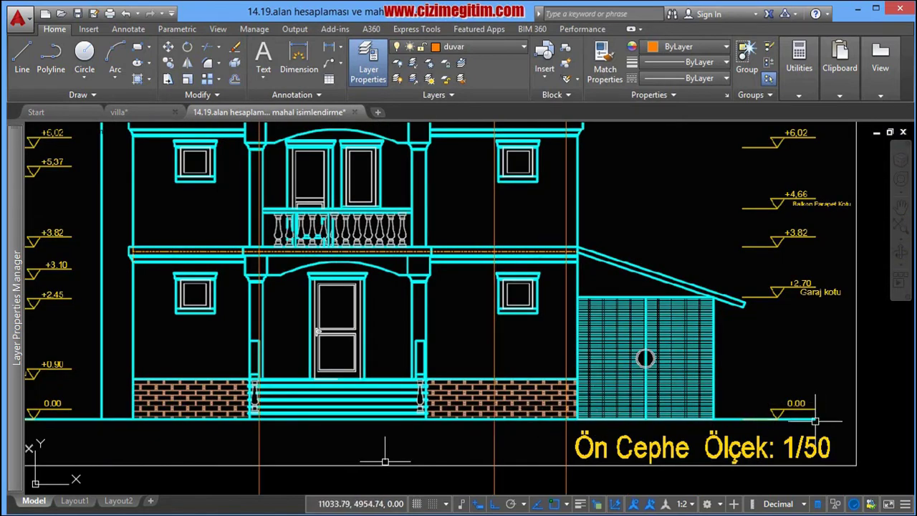
{"action": "middle_click_drag", "start_coordinate": [486, 358], "coordinate": [558, 345]}
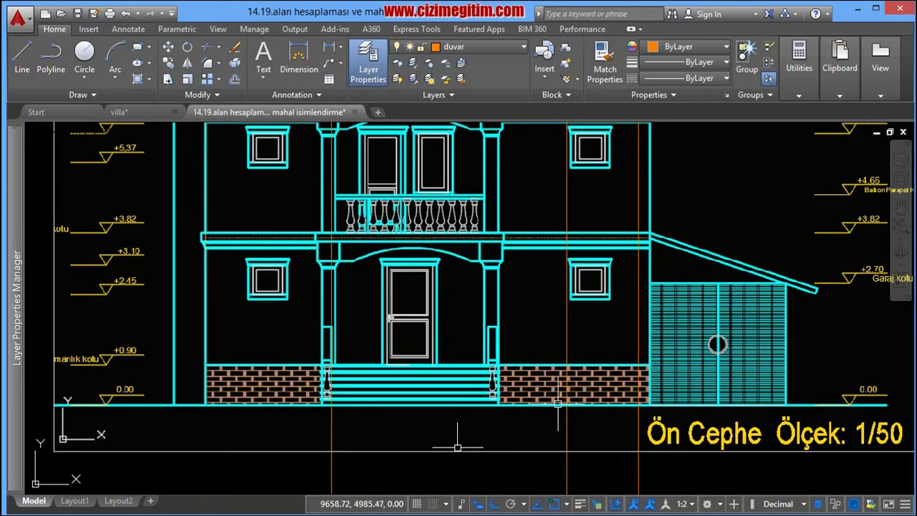
{"action": "scroll", "coordinate": [558, 403], "scroll_direction": "down", "scroll_amount": 5}
{"action": "scroll", "coordinate": [501, 323], "scroll_direction": "down", "scroll_amount": 2}
{"action": "scroll", "coordinate": [495, 337], "scroll_direction": "up", "scroll_amount": 1}
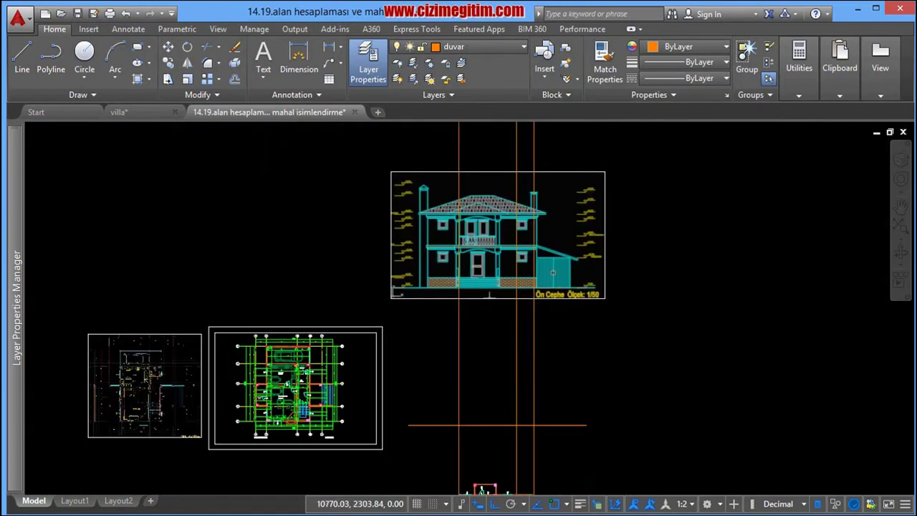
Offset the horizontal orange line to make a parallel copy just above it
{"action": "scroll", "coordinate": [569, 419], "scroll_direction": "up", "scroll_amount": 5}
{"action": "scroll", "coordinate": [621, 420], "scroll_direction": "up", "scroll_amount": 2}
{"action": "left_click", "coordinate": [505, 421]}
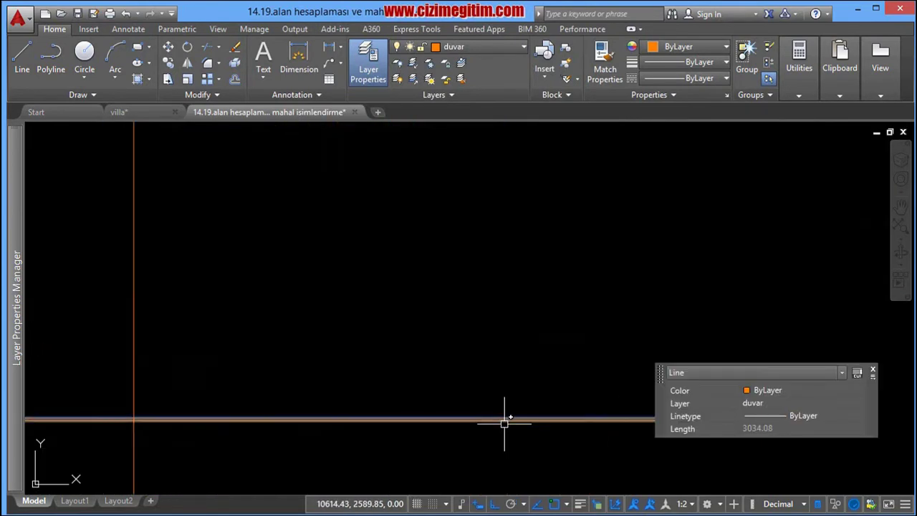
{"action": "key", "text": "Escape"}
{"action": "type", "text": "o"}
{"action": "key", "text": "Return"}
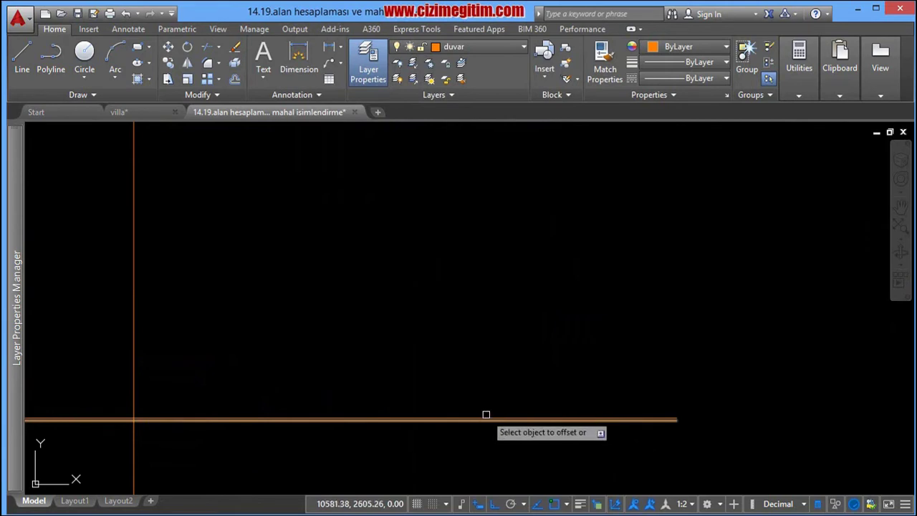
{"action": "scroll", "coordinate": [491, 417], "scroll_direction": "up", "scroll_amount": 2}
{"action": "left_click", "coordinate": [487, 421]}
{"action": "right_click", "coordinate": [483, 272]}
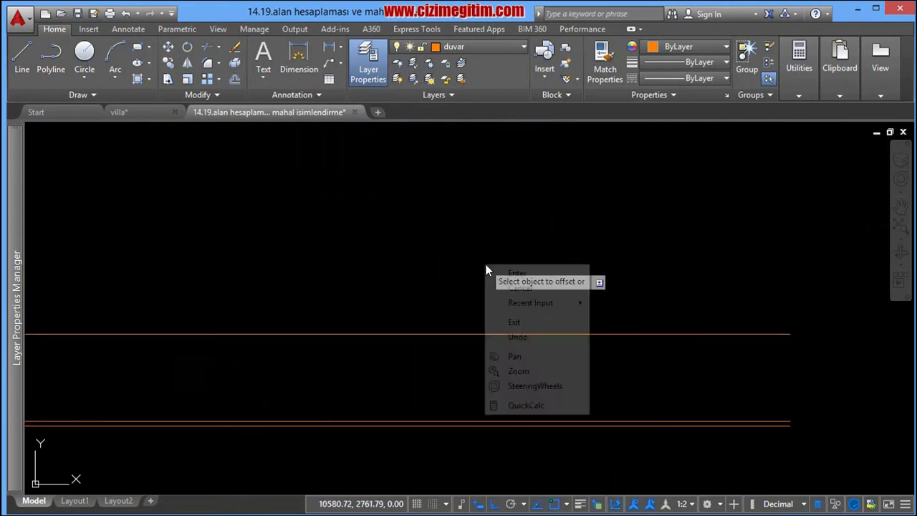
{"action": "left_click", "coordinate": [536, 281]}
Zoom and pan to bring the floor plans back into view
{"action": "scroll", "coordinate": [516, 263], "scroll_direction": "down", "scroll_amount": 4}
{"action": "scroll", "coordinate": [460, 265], "scroll_direction": "up", "scroll_amount": 4}
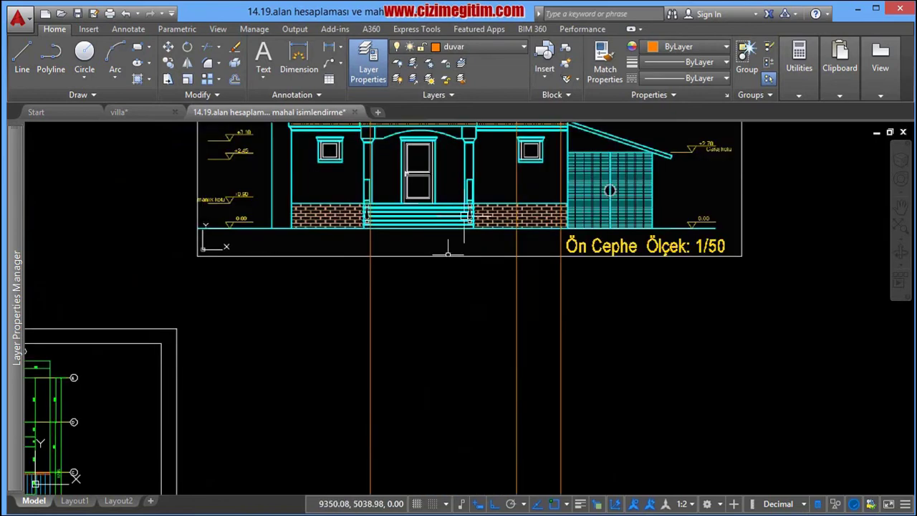
{"action": "scroll", "coordinate": [487, 232], "scroll_direction": "down", "scroll_amount": 2}
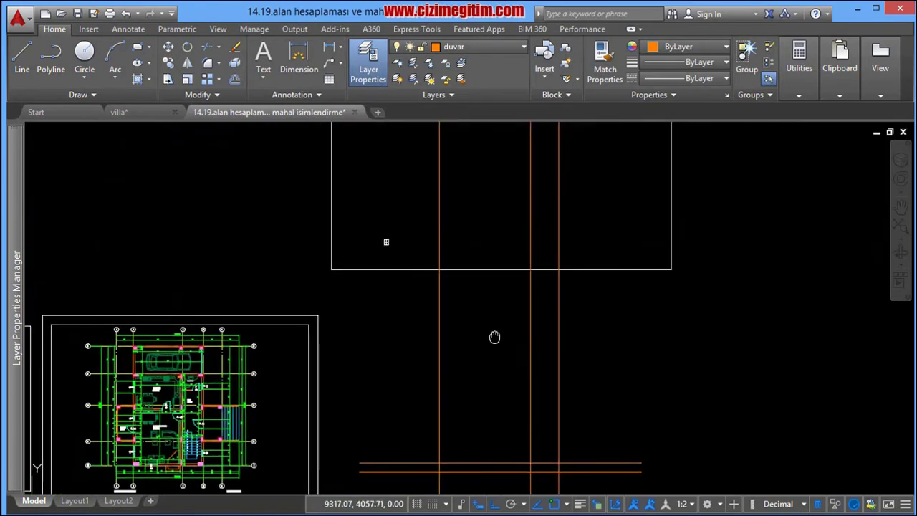
{"action": "scroll", "coordinate": [548, 223], "scroll_direction": "up", "scroll_amount": 4}
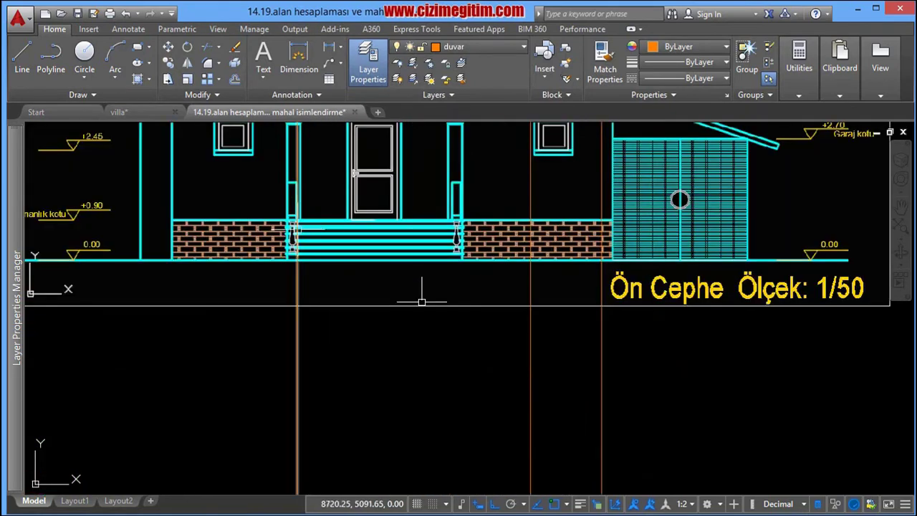
{"action": "scroll", "coordinate": [421, 302], "scroll_direction": "down", "scroll_amount": 5}
{"action": "middle_click_drag", "start_coordinate": [466, 352], "coordinate": [487, 289]}
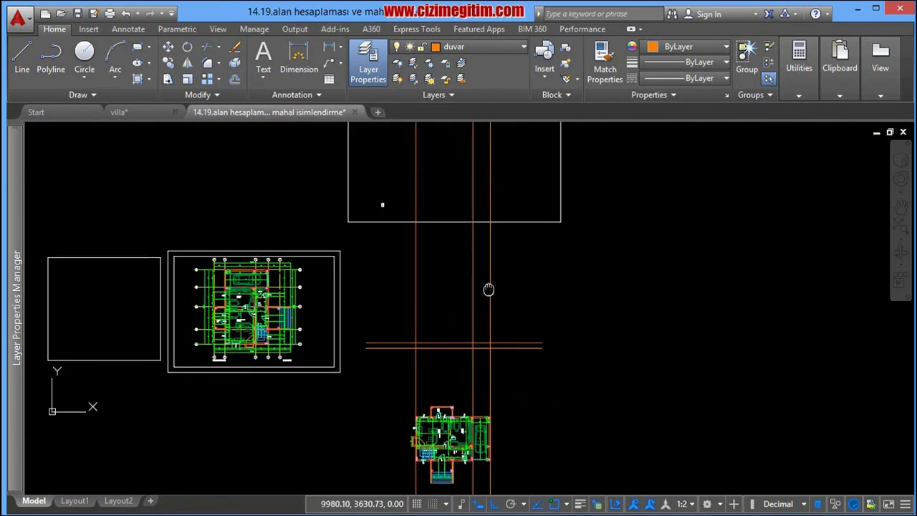
{"action": "scroll", "coordinate": [461, 292], "scroll_direction": "up", "scroll_amount": 2}
{"action": "scroll", "coordinate": [459, 435], "scroll_direction": "up", "scroll_amount": 4}
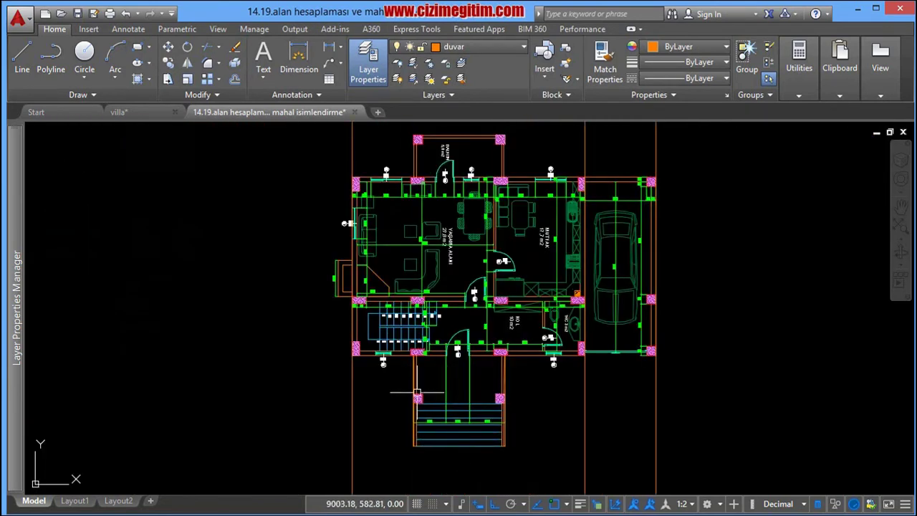
Add vertical construction lines through the entrance stair's left and right corners
{"action": "type", "text": "di"}
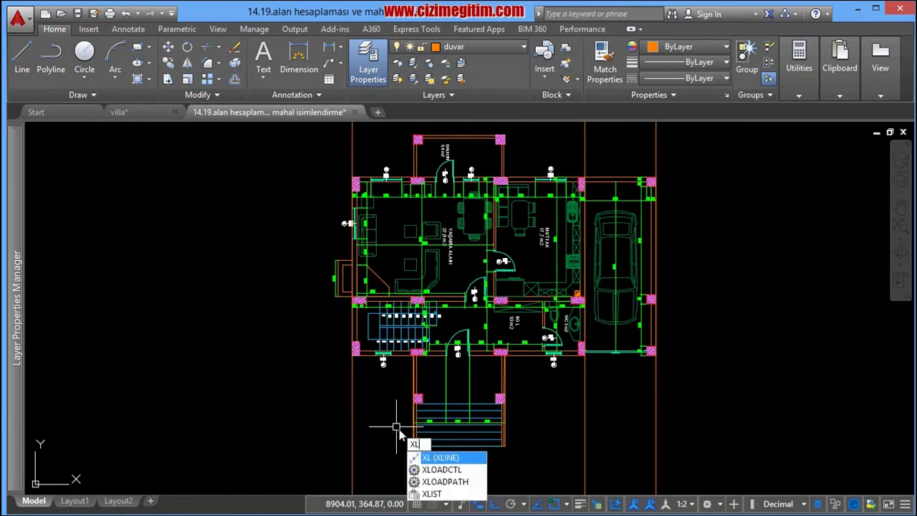
{"action": "key", "text": "Return"}
{"action": "scroll", "coordinate": [409, 455], "scroll_direction": "up", "scroll_amount": 2}
{"action": "scroll", "coordinate": [410, 453], "scroll_direction": "up", "scroll_amount": 2}
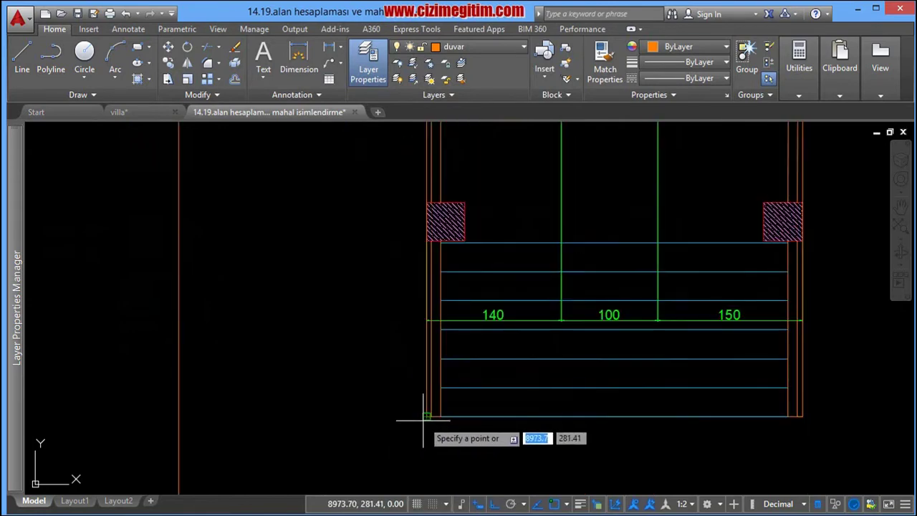
{"action": "left_click", "coordinate": [425, 415]}
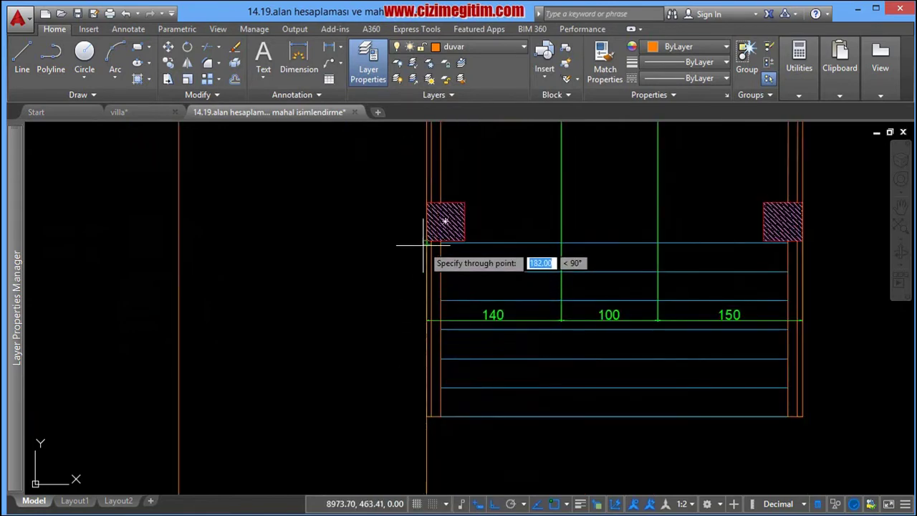
{"action": "right_click", "coordinate": [363, 260]}
{"action": "left_click", "coordinate": [402, 264]}
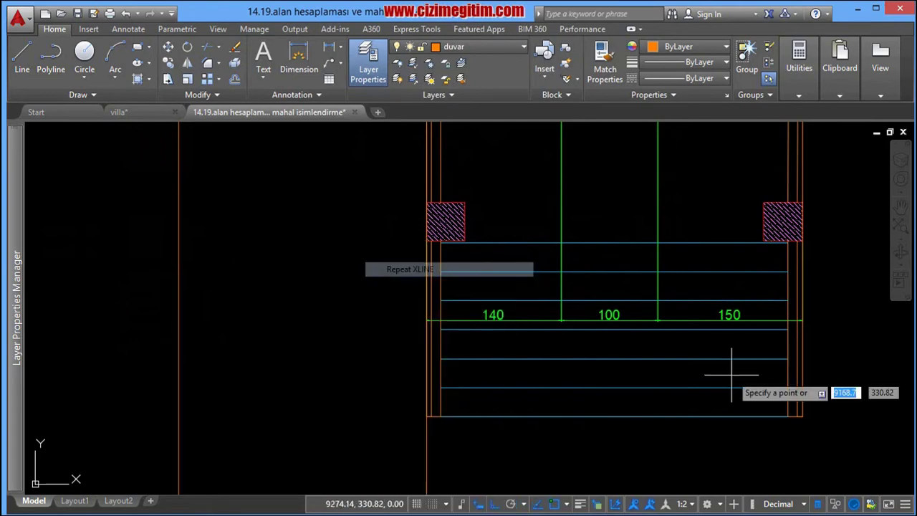
{"action": "left_click", "coordinate": [804, 416]}
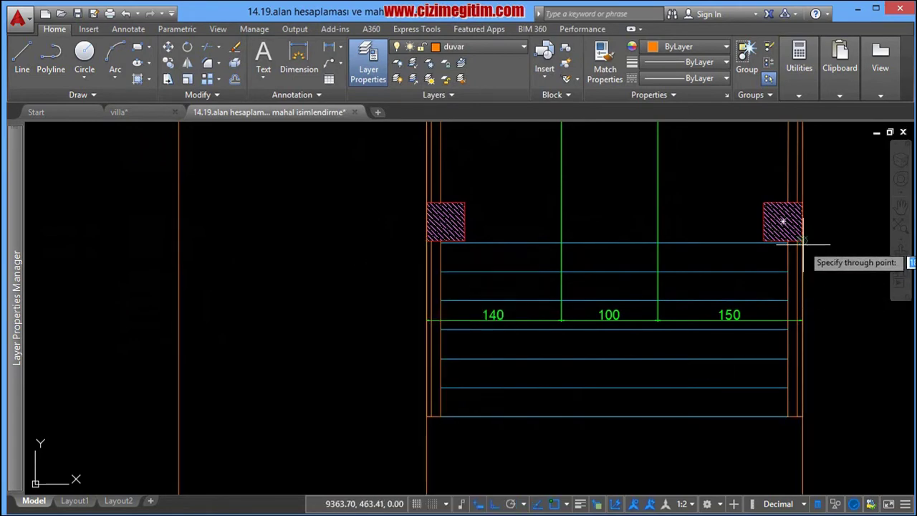
{"action": "scroll", "coordinate": [831, 287], "scroll_direction": "down", "scroll_amount": 3}
{"action": "scroll", "coordinate": [841, 313], "scroll_direction": "down", "scroll_amount": 3}
{"action": "scroll", "coordinate": [645, 301], "scroll_direction": "down", "scroll_amount": 2}
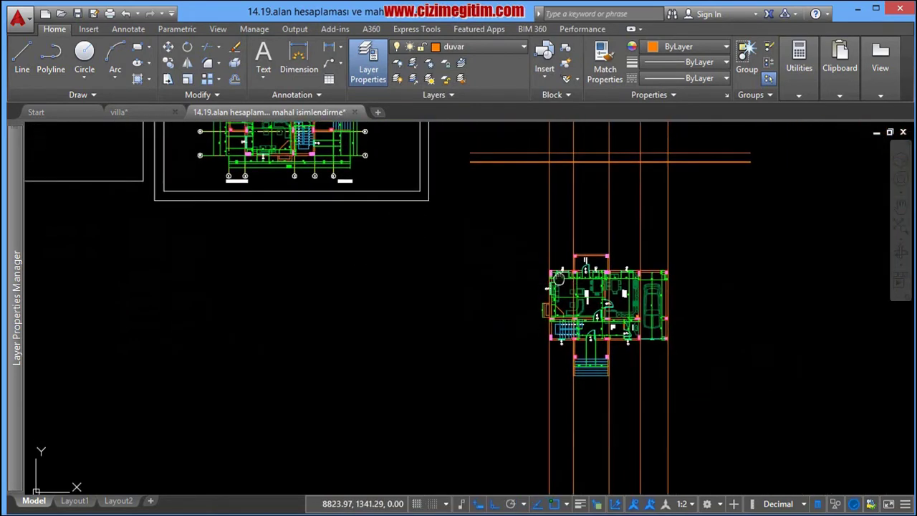
{"action": "mouse_move", "coordinate": [558, 278]}
{"action": "middle_mouse_down"}
{"action": "mouse_move", "coordinate": [600, 262]}
{"action": "mouse_move", "coordinate": [585, 253]}
{"action": "mouse_move", "coordinate": [553, 272]}
{"action": "mouse_move", "coordinate": [566, 283]}
{"action": "mouse_move", "coordinate": [542, 321]}
{"action": "mouse_move", "coordinate": [472, 284]}
{"action": "middle_mouse_up"}
{"action": "scroll", "coordinate": [542, 322], "scroll_direction": "up", "scroll_amount": 2}
{"action": "scroll", "coordinate": [528, 342], "scroll_direction": "down", "scroll_amount": 1}
{"action": "scroll", "coordinate": [526, 297], "scroll_direction": "down", "scroll_amount": 3}
{"action": "scroll", "coordinate": [526, 297], "scroll_direction": "up", "scroll_amount": 4}
{"action": "scroll", "coordinate": [508, 303], "scroll_direction": "up", "scroll_amount": 2}
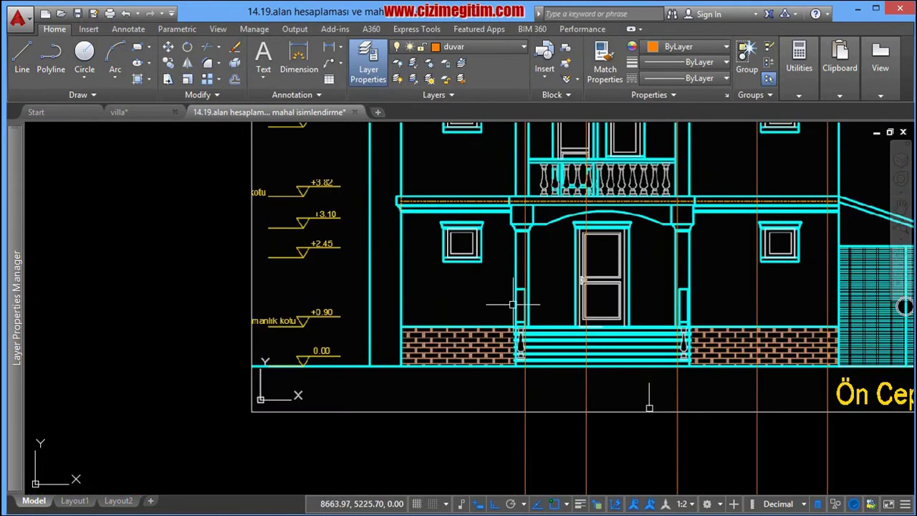
{"action": "middle_click_drag", "start_coordinate": [541, 323], "coordinate": [426, 344]}
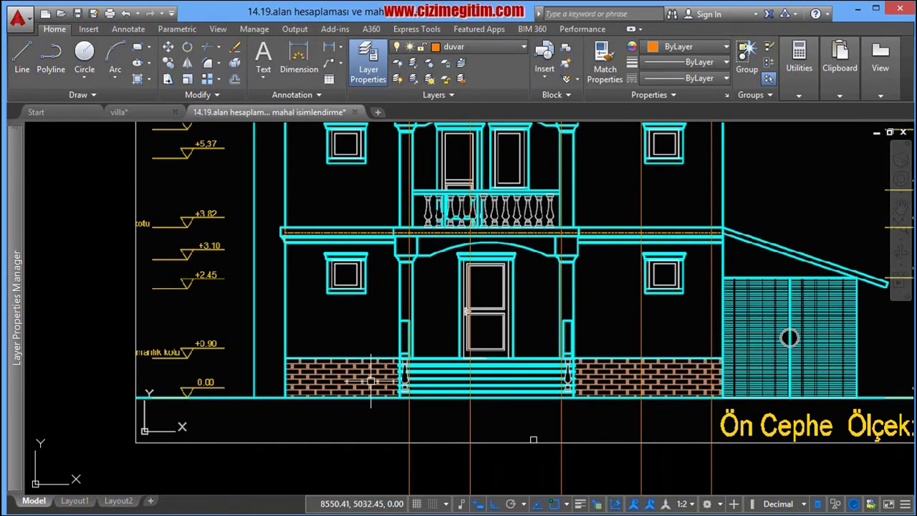
{"action": "middle_click_drag", "start_coordinate": [370, 381], "coordinate": [354, 397]}
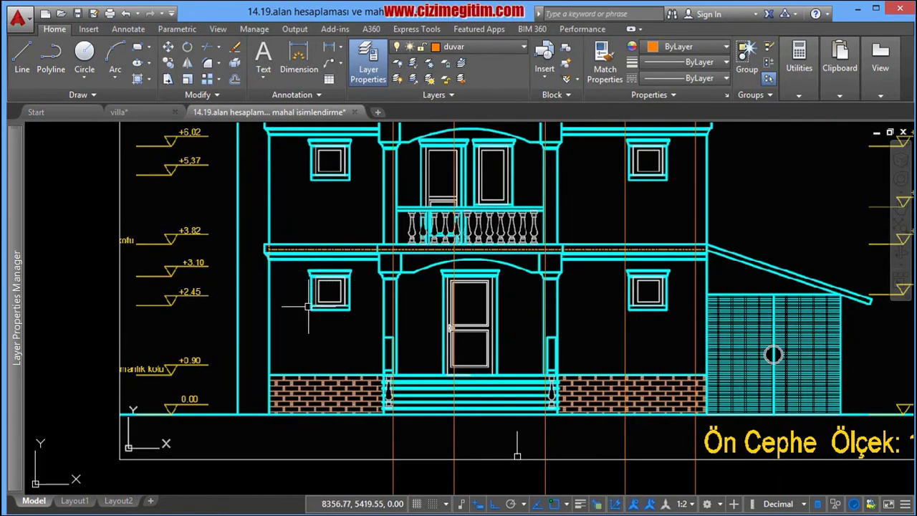
{"action": "scroll", "coordinate": [319, 243], "scroll_direction": "up", "scroll_amount": 2}
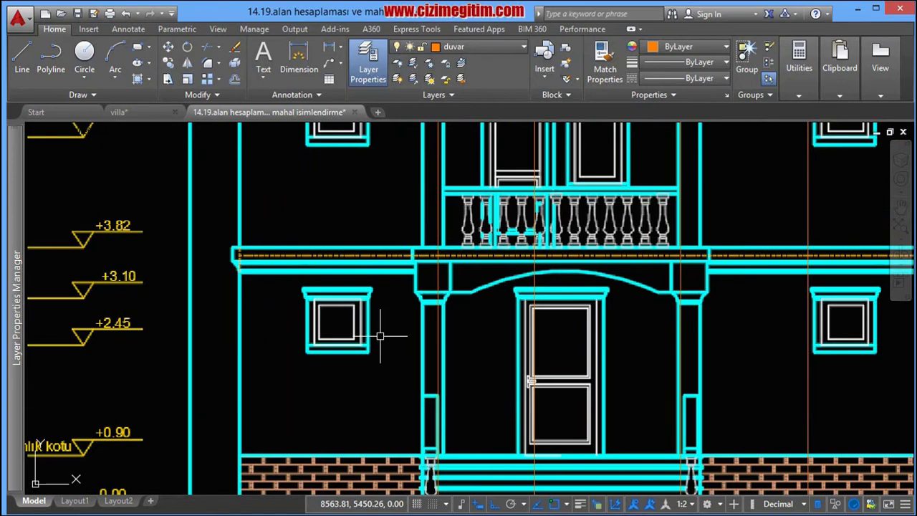
{"action": "scroll", "coordinate": [380, 335], "scroll_direction": "down", "scroll_amount": 3}
{"action": "scroll", "coordinate": [401, 340], "scroll_direction": "down", "scroll_amount": 1}
{"action": "scroll", "coordinate": [427, 349], "scroll_direction": "down", "scroll_amount": 1}
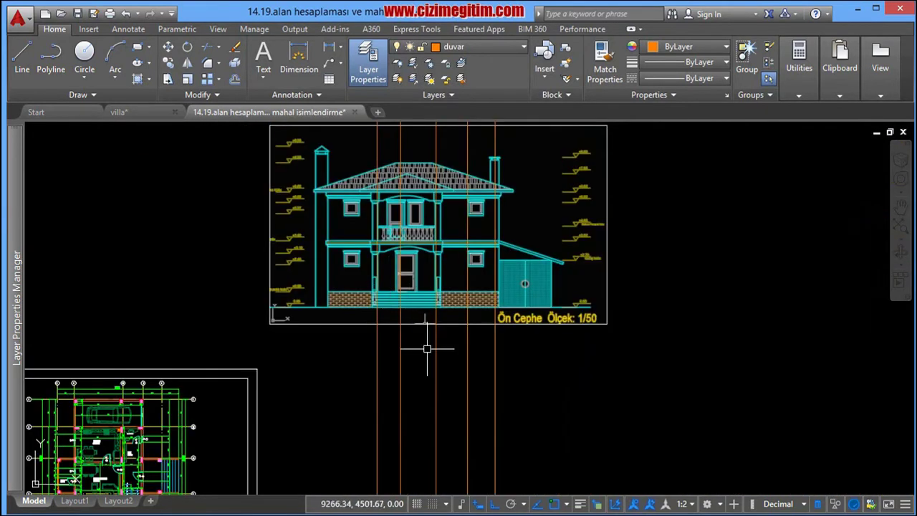
{"action": "middle_click_drag", "start_coordinate": [427, 349], "coordinate": [435, 266]}
{"action": "scroll", "coordinate": [478, 368], "scroll_direction": "up", "scroll_amount": 2}
{"action": "scroll", "coordinate": [494, 368], "scroll_direction": "up", "scroll_amount": 1}
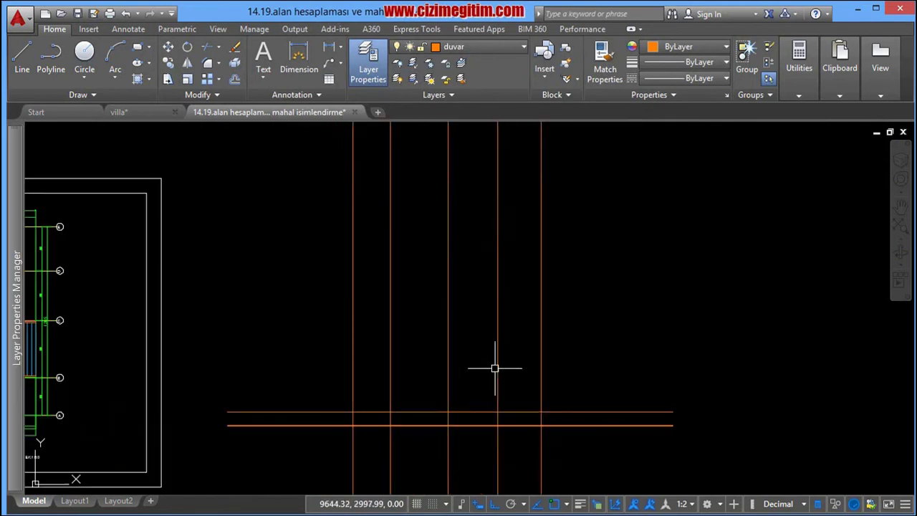
{"action": "middle_click_drag", "start_coordinate": [548, 362], "coordinate": [542, 380]}
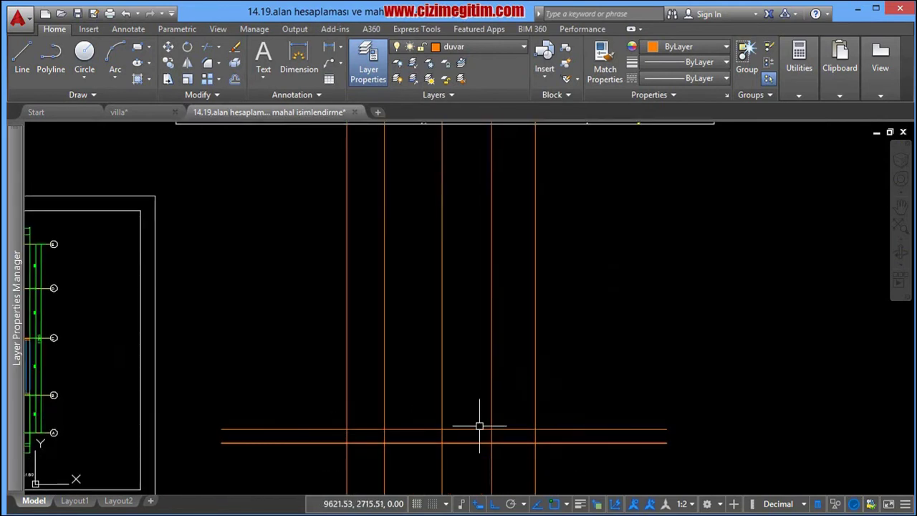
{"action": "type", "text": "o"}
Offset the upper horizontal construction line by 15 to add a third line above
{"action": "key", "text": "Return"}
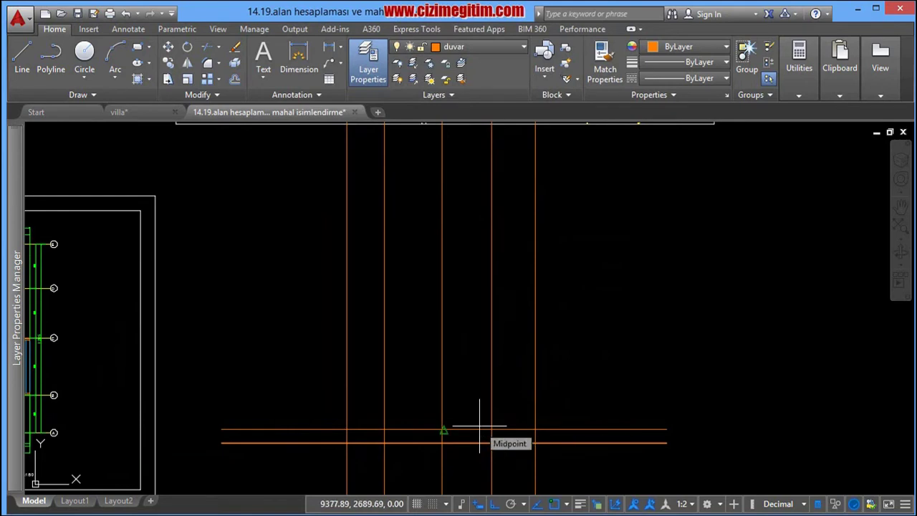
{"action": "type", "text": "15"}
{"action": "key", "text": "Return"}
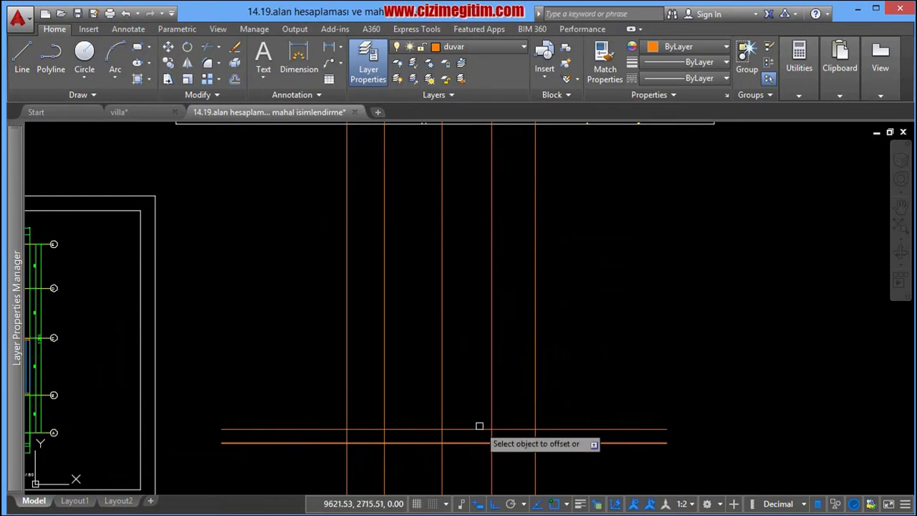
{"action": "left_click", "coordinate": [547, 428]}
{"action": "left_click", "coordinate": [544, 319]}
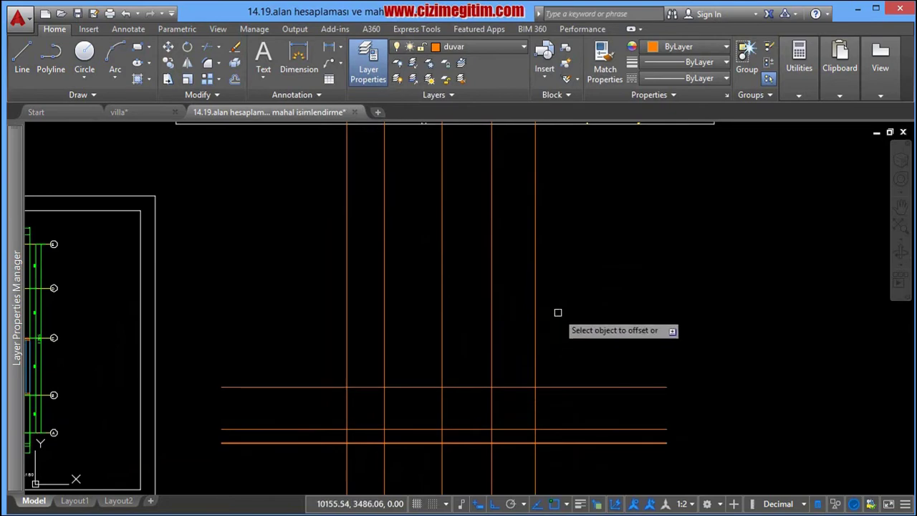
{"action": "right_click", "coordinate": [558, 313]}
{"action": "left_click", "coordinate": [581, 321]}
{"action": "middle_click_drag", "start_coordinate": [338, 403], "coordinate": [526, 381]}
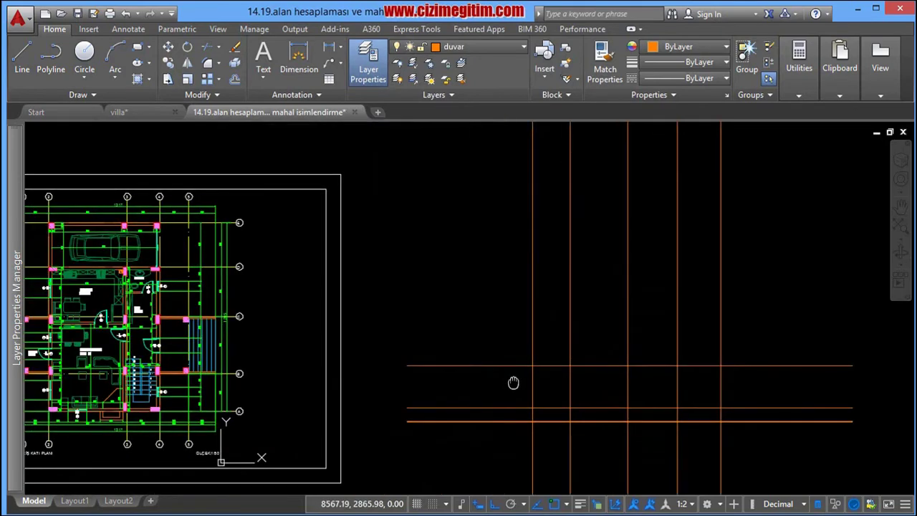
{"action": "scroll", "coordinate": [526, 381], "scroll_direction": "down", "scroll_amount": 2}
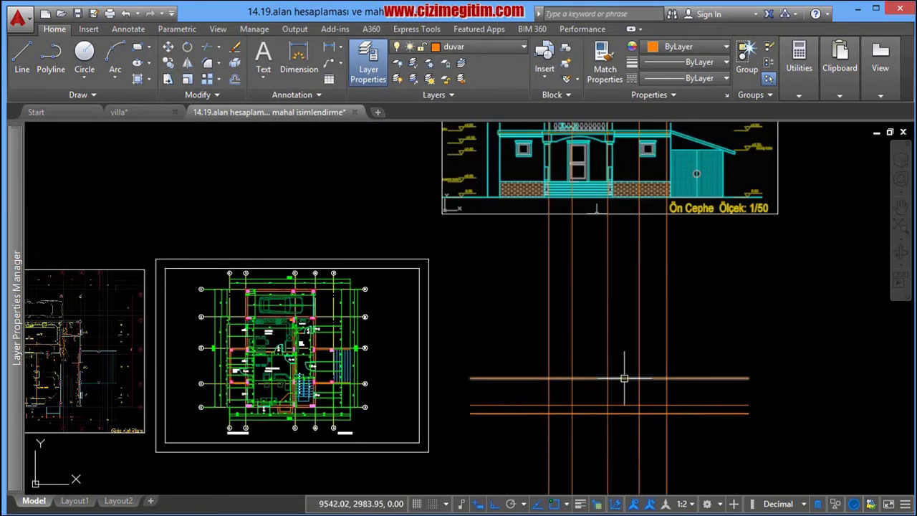
{"action": "scroll", "coordinate": [648, 391], "scroll_direction": "up", "scroll_amount": 2}
{"action": "scroll", "coordinate": [606, 399], "scroll_direction": "up", "scroll_amount": 1}
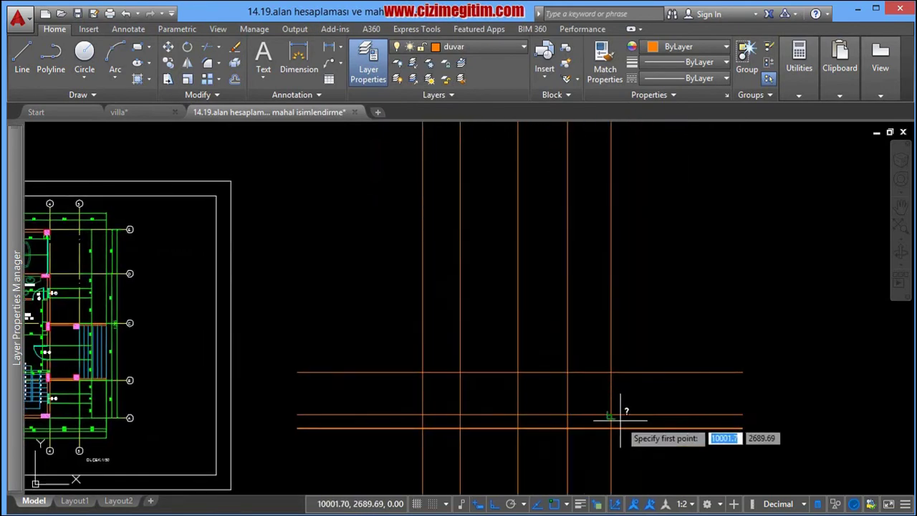
Pick a first distance point, then bring the elevation and orange lines into view
{"action": "left_click", "coordinate": [611, 414]}
{"action": "scroll", "coordinate": [625, 374], "scroll_direction": "down", "scroll_amount": 2}
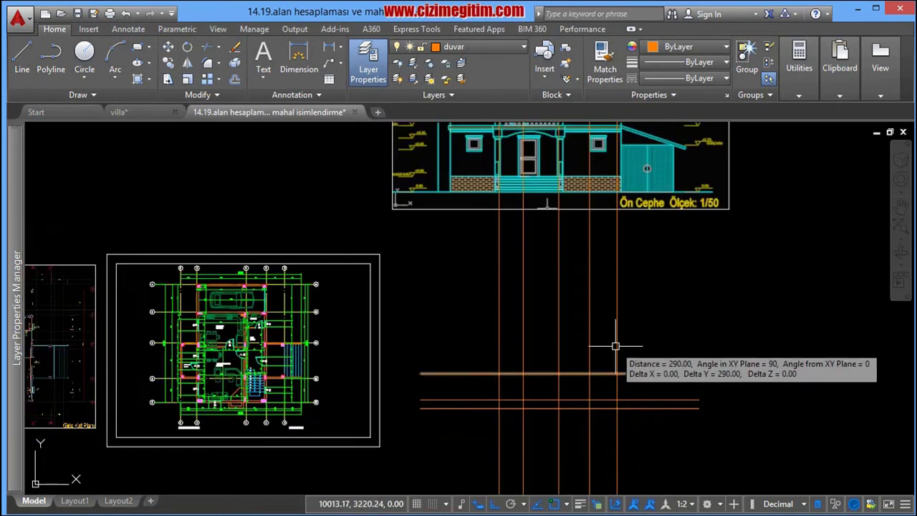
{"action": "middle_click_drag", "start_coordinate": [547, 342], "coordinate": [537, 377]}
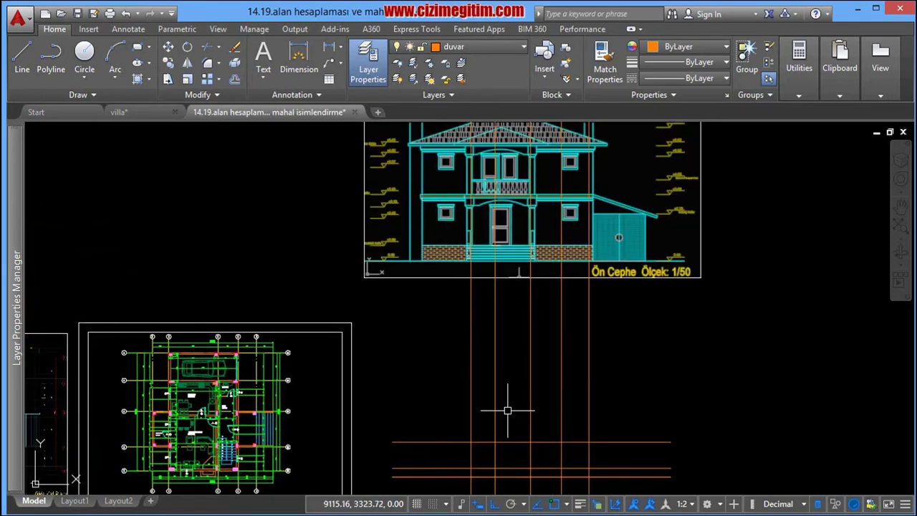
{"action": "scroll", "coordinate": [497, 420], "scroll_direction": "up", "scroll_amount": 2}
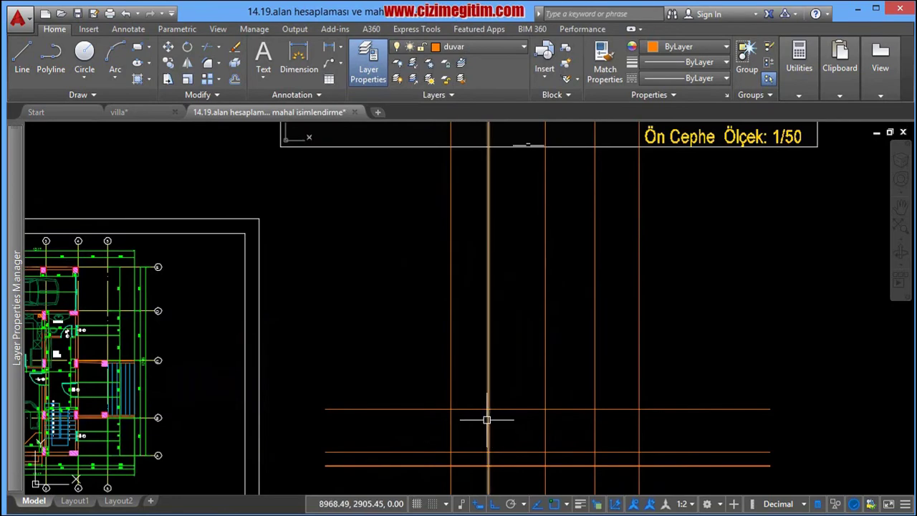
{"action": "scroll", "coordinate": [487, 420], "scroll_direction": "up", "scroll_amount": 2}
{"action": "scroll", "coordinate": [563, 424], "scroll_direction": "down", "scroll_amount": 2}
{"action": "middle_click_drag", "start_coordinate": [563, 423], "coordinate": [506, 409]}
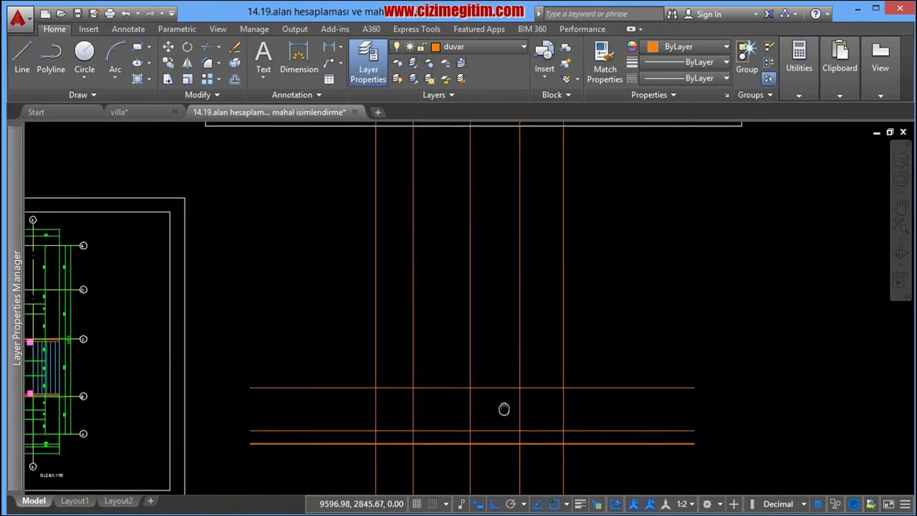
{"action": "scroll", "coordinate": [581, 394], "scroll_direction": "up", "scroll_amount": 3}
Repeat DIST and zoom over the front elevation's +3.82 and other level marks
{"action": "right_click", "coordinate": [581, 394]}
{"action": "left_click", "coordinate": [594, 147]}
{"action": "scroll", "coordinate": [641, 268], "scroll_direction": "down", "scroll_amount": 2}
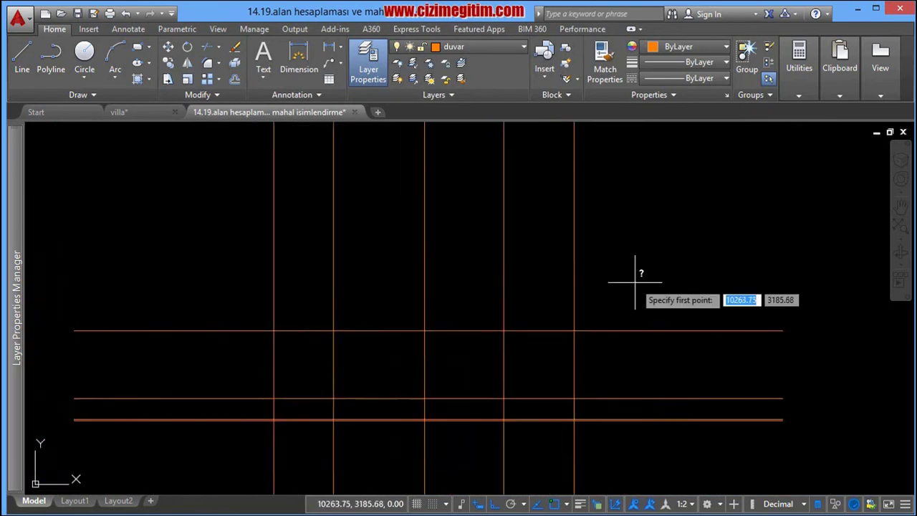
{"action": "middle_click_drag", "start_coordinate": [641, 268], "coordinate": [600, 349]}
{"action": "scroll", "coordinate": [601, 350], "scroll_direction": "down", "scroll_amount": 2}
{"action": "scroll", "coordinate": [609, 301], "scroll_direction": "up", "scroll_amount": 4}
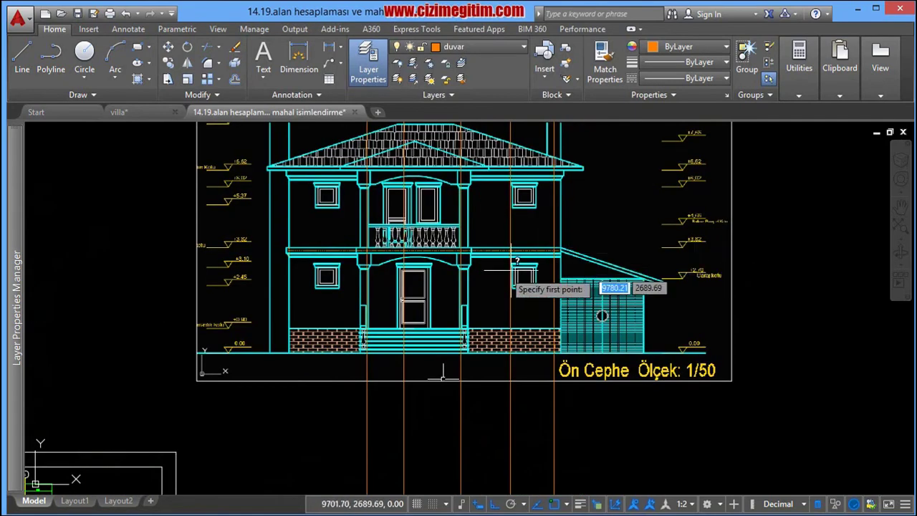
{"action": "scroll", "coordinate": [222, 274], "scroll_direction": "up", "scroll_amount": 2}
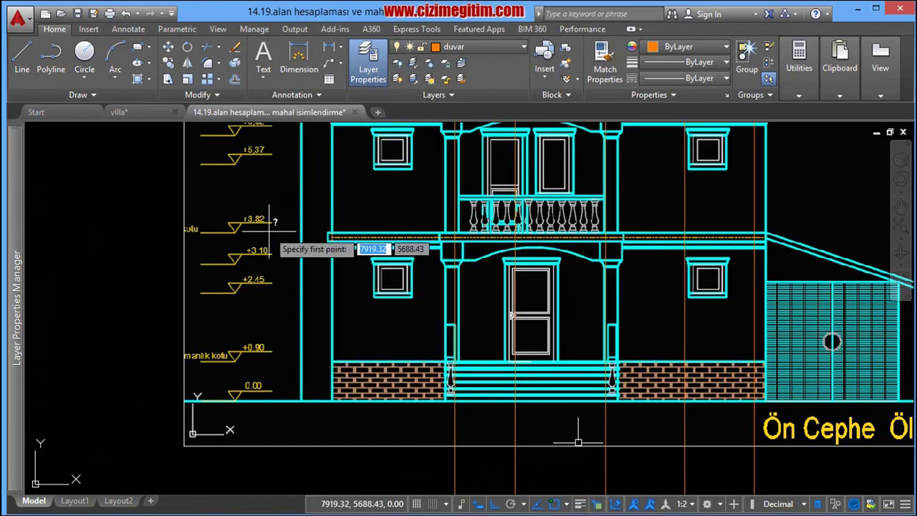
{"action": "scroll", "coordinate": [260, 224], "scroll_direction": "up", "scroll_amount": 4}
{"action": "scroll", "coordinate": [344, 309], "scroll_direction": "down", "scroll_amount": 3}
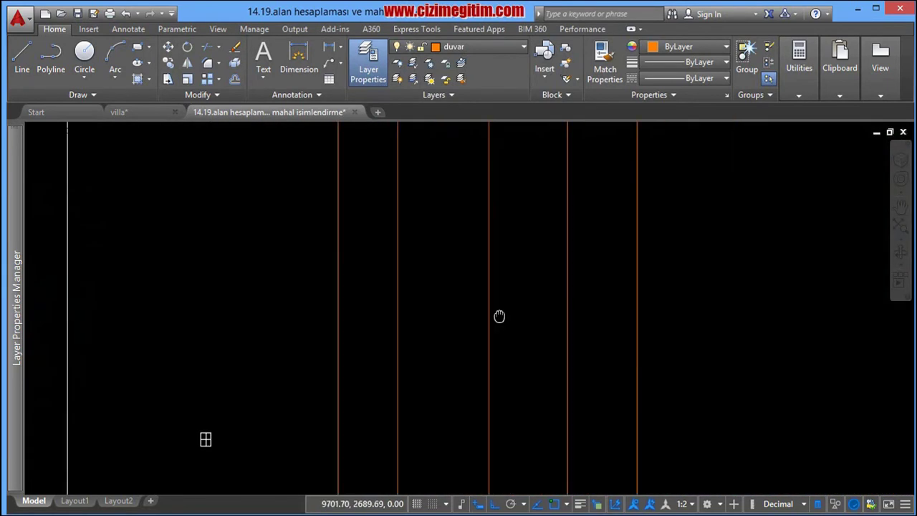
{"action": "scroll", "coordinate": [640, 291], "scroll_direction": "up", "scroll_amount": 1}
{"action": "scroll", "coordinate": [616, 309], "scroll_direction": "down", "scroll_amount": 2}
{"action": "scroll", "coordinate": [645, 351], "scroll_direction": "up", "scroll_amount": 1}
{"action": "scroll", "coordinate": [658, 362], "scroll_direction": "up", "scroll_amount": 1}
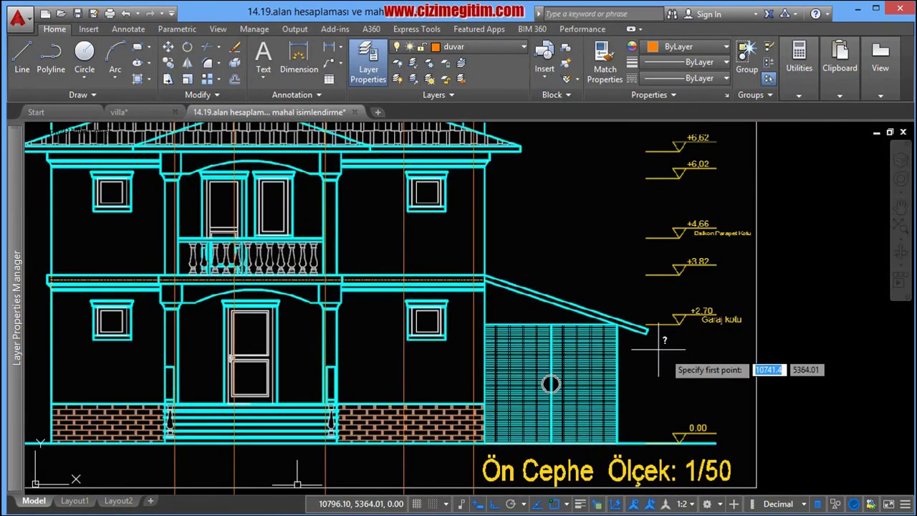
{"action": "scroll", "coordinate": [680, 369], "scroll_direction": "down", "scroll_amount": 2}
{"action": "scroll", "coordinate": [645, 372], "scroll_direction": "down", "scroll_amount": 3}
{"action": "scroll", "coordinate": [616, 372], "scroll_direction": "down", "scroll_amount": 1}
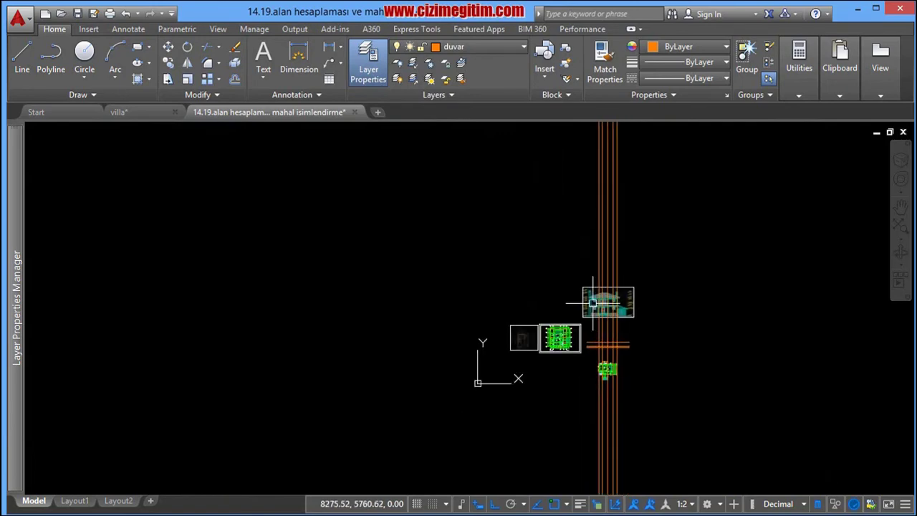
{"action": "scroll", "coordinate": [616, 375], "scroll_direction": "up", "scroll_amount": 4}
{"action": "middle_click_drag", "start_coordinate": [615, 374], "coordinate": [566, 351]}
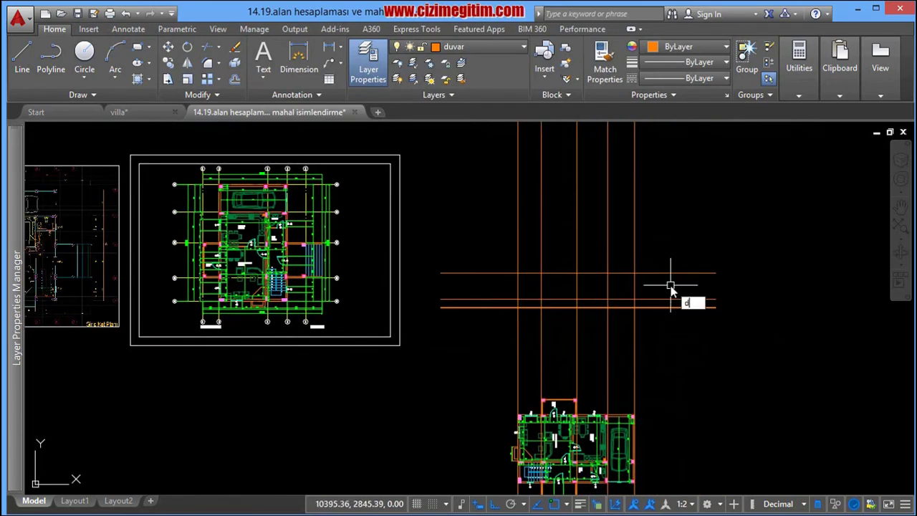
Measure the 290 gap between the horizontal lines and delete the upper line
{"action": "left_click", "coordinate": [704, 273]}
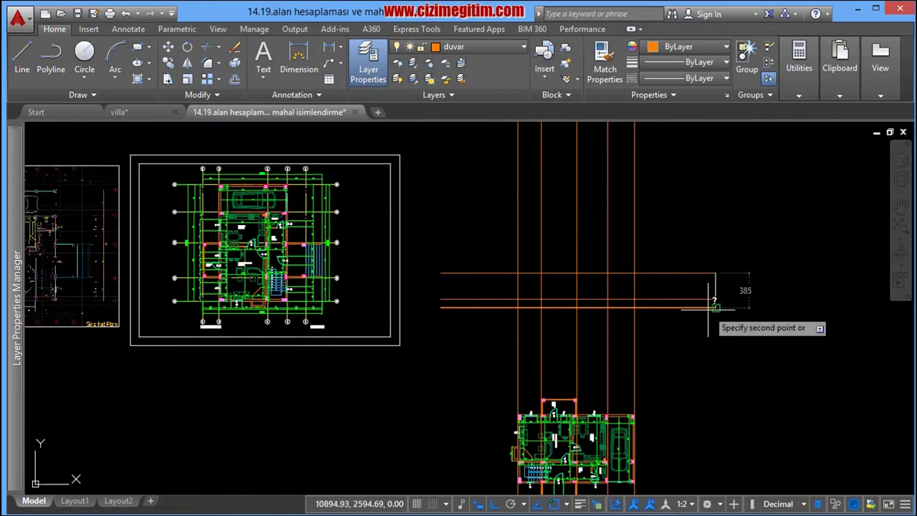
{"action": "left_click", "coordinate": [705, 302]}
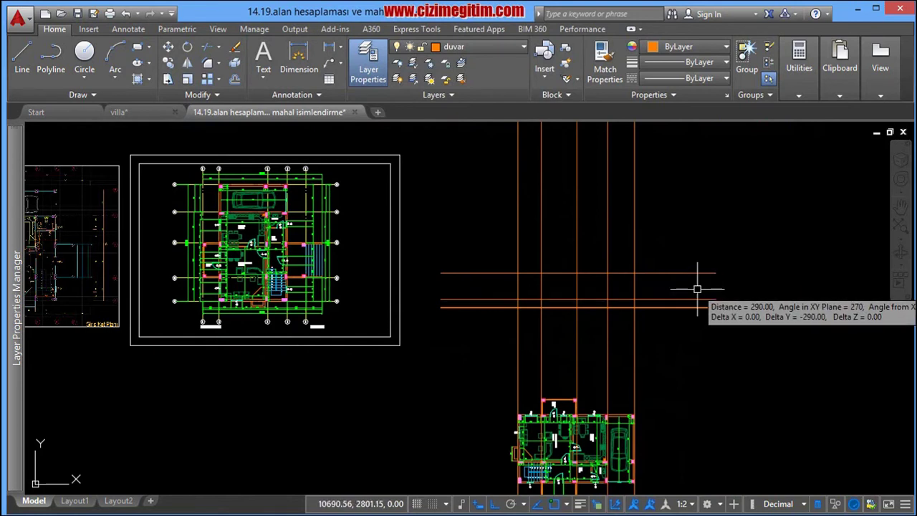
{"action": "left_click", "coordinate": [690, 273]}
{"action": "key", "text": "Delete"}
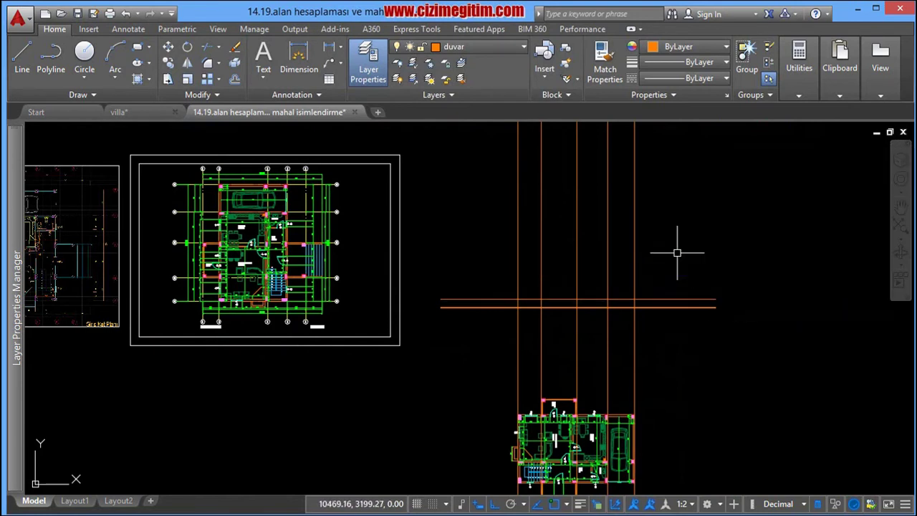
Offset the lower horizontal line 290 upward to replace the deleted line
{"action": "type", "text": "o"}
{"action": "key", "text": "Return"}
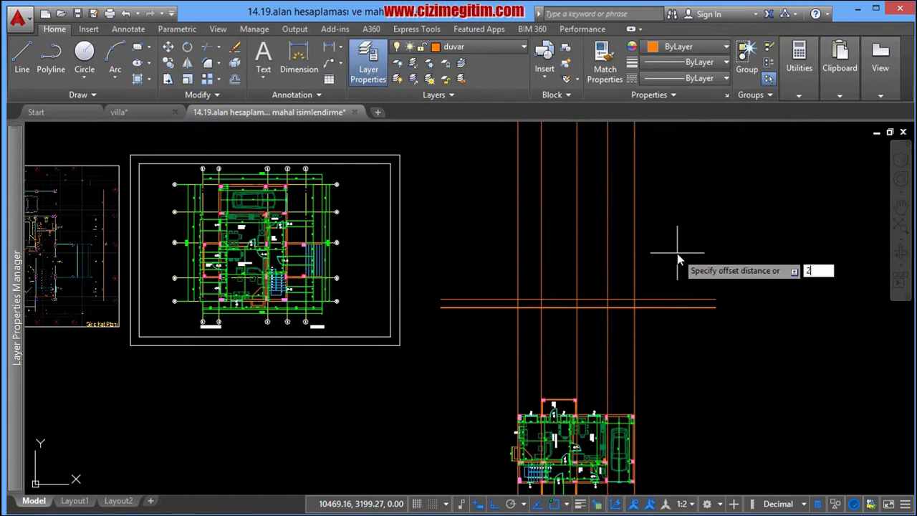
{"action": "left_click", "coordinate": [653, 300]}
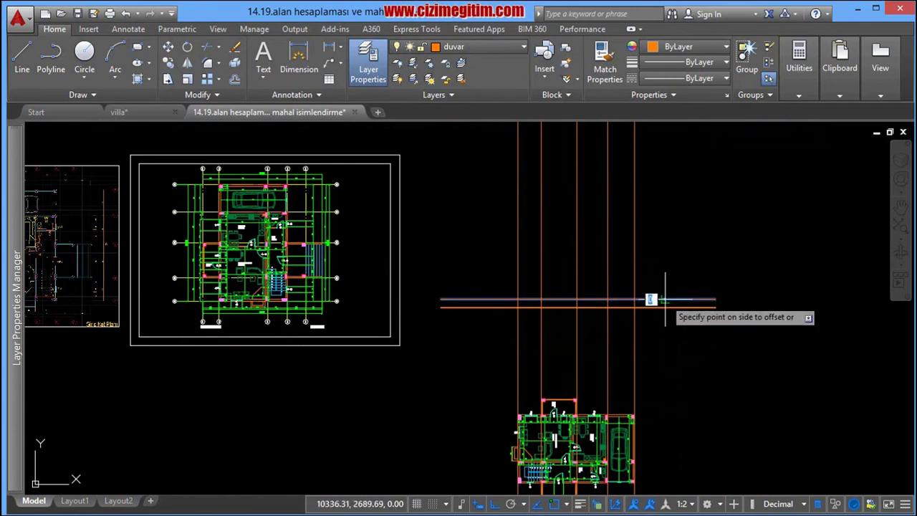
{"action": "left_click", "coordinate": [666, 234]}
{"action": "right_click", "coordinate": [684, 241]}
{"action": "left_click", "coordinate": [684, 241]}
{"action": "scroll", "coordinate": [563, 262], "scroll_direction": "up", "scroll_amount": 3}
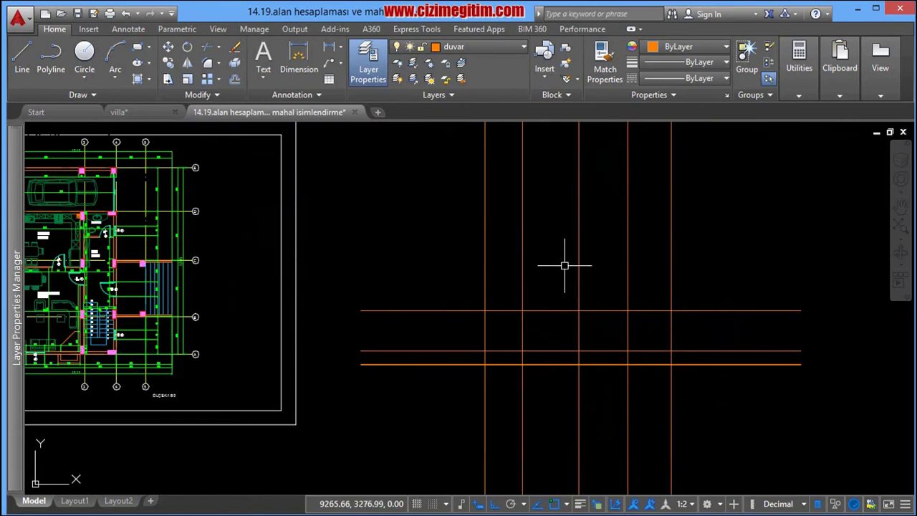
{"action": "middle_click_drag", "start_coordinate": [564, 263], "coordinate": [566, 313]}
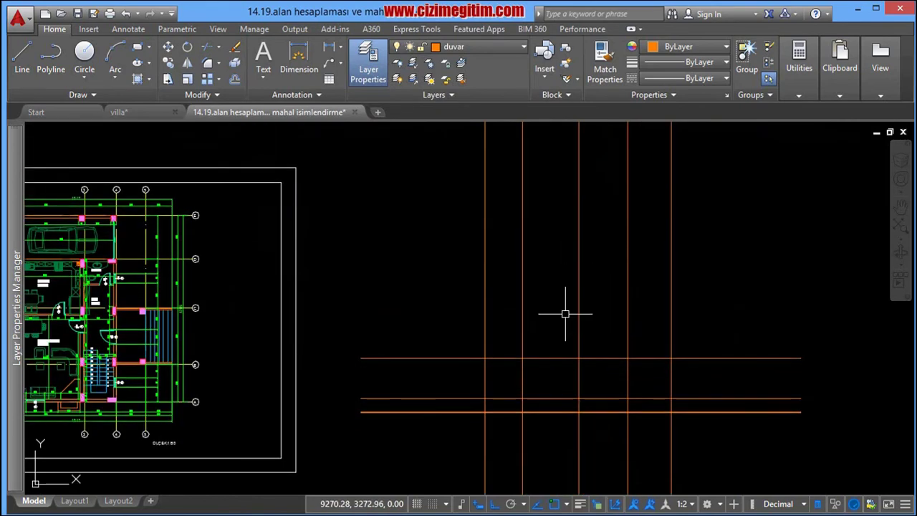
Repeat the offset to add another horizontal line above the top one
{"action": "right_click", "coordinate": [720, 244]}
{"action": "left_click", "coordinate": [750, 252]}
{"action": "middle_click_drag", "start_coordinate": [719, 287], "coordinate": [706, 327]}
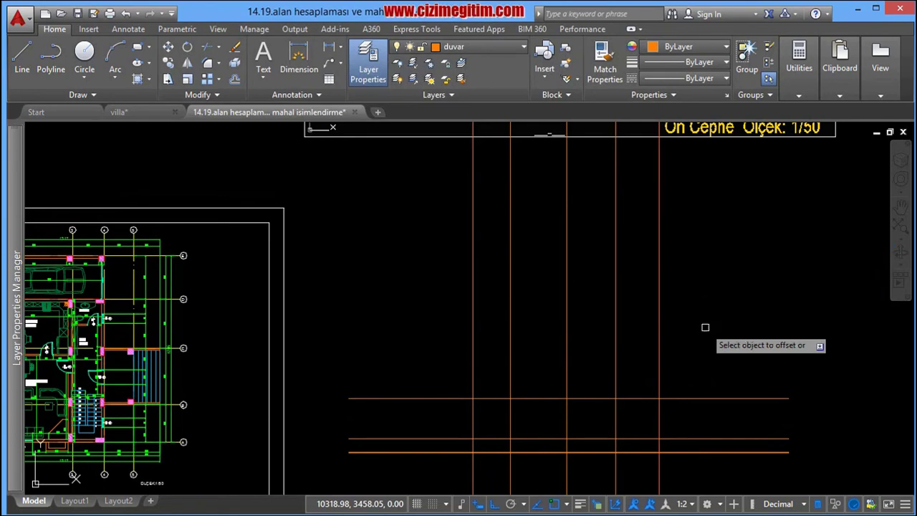
{"action": "left_click", "coordinate": [702, 399]}
{"action": "left_click", "coordinate": [678, 323]}
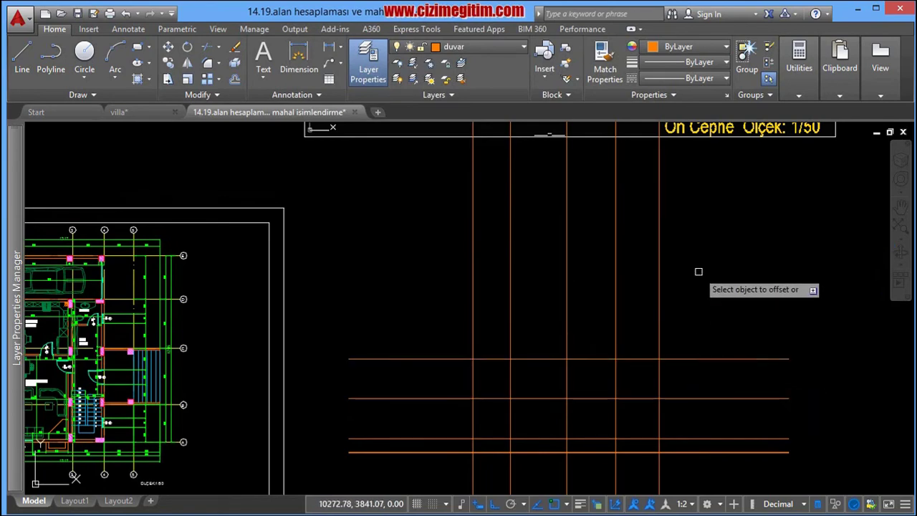
{"action": "scroll", "coordinate": [579, 215], "scroll_direction": "down", "scroll_amount": 4}
{"action": "scroll", "coordinate": [549, 210], "scroll_direction": "up", "scroll_amount": 1}
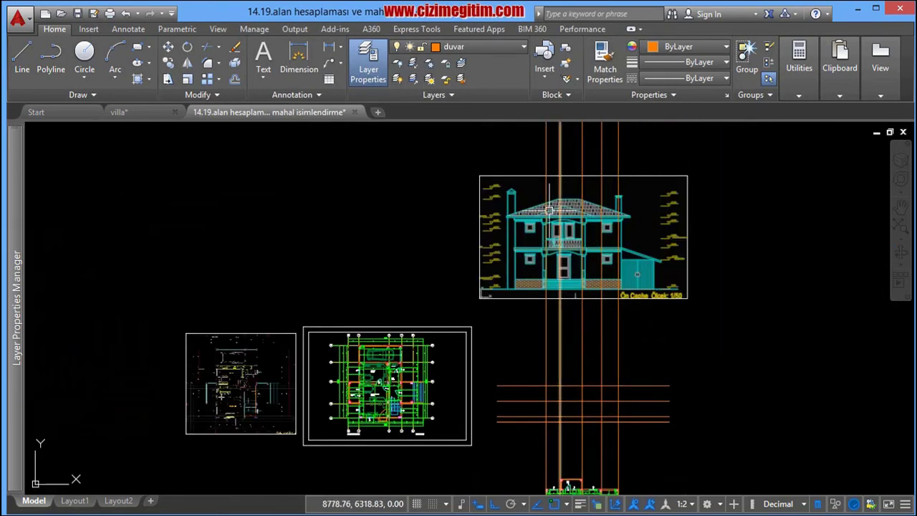
Offset a copy of the top horizontal orange xline by 10 units
{"action": "scroll", "coordinate": [549, 210], "scroll_direction": "up", "scroll_amount": 5}
{"action": "middle_click_drag", "start_coordinate": [865, 236], "coordinate": [750, 243]}
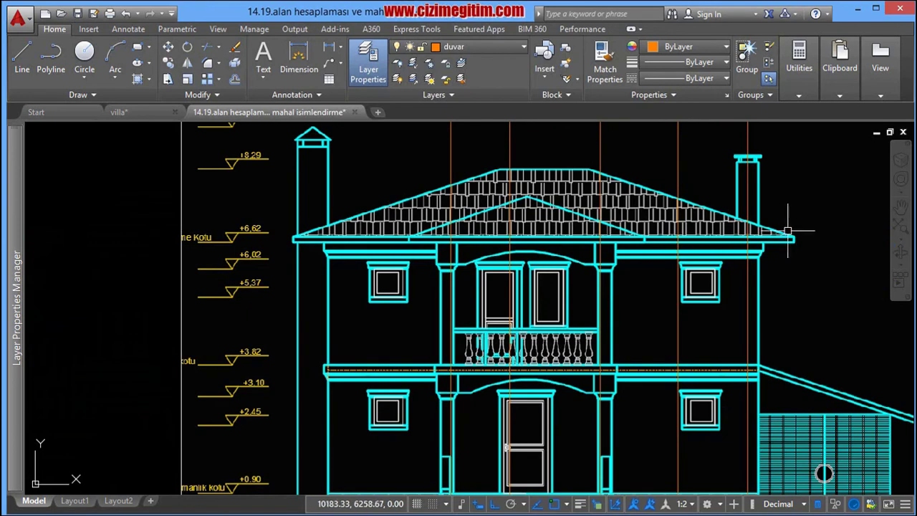
{"action": "scroll", "coordinate": [824, 473], "scroll_direction": "down", "scroll_amount": 5}
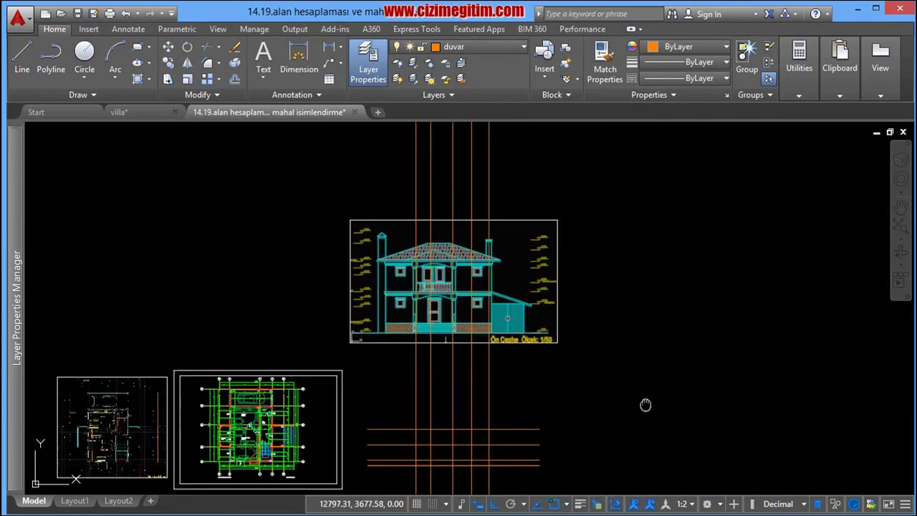
{"action": "middle_click_drag", "start_coordinate": [645, 404], "coordinate": [645, 308]}
{"action": "scroll", "coordinate": [418, 349], "scroll_direction": "up", "scroll_amount": 5}
{"action": "scroll", "coordinate": [572, 332], "scroll_direction": "up", "scroll_amount": 2}
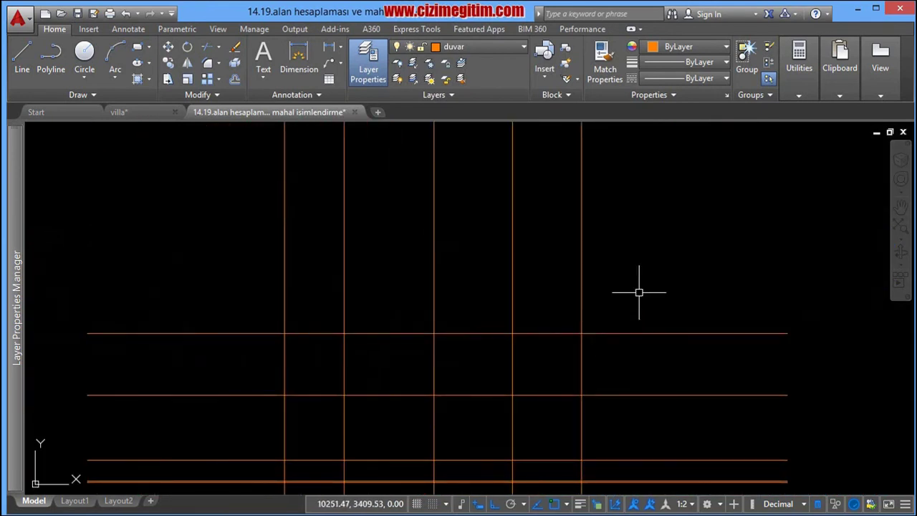
{"action": "type", "text": "o"}
{"action": "key", "text": "Return"}
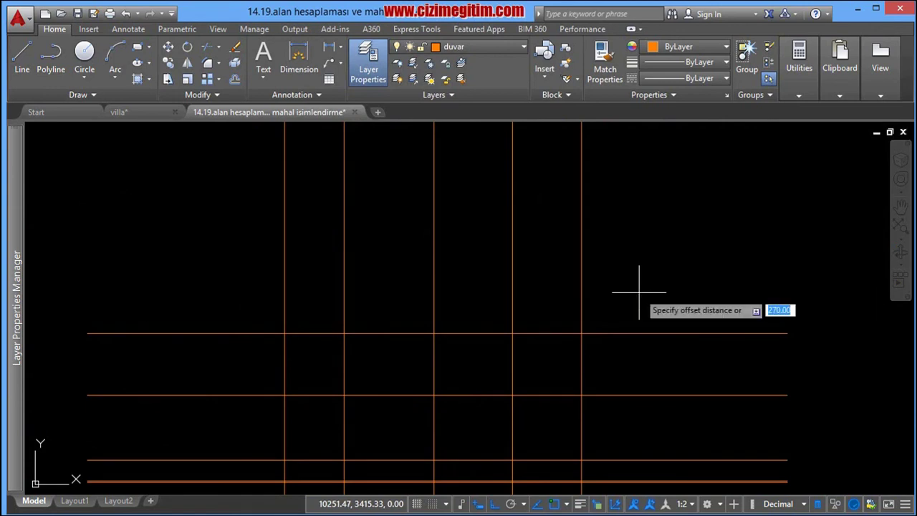
{"action": "type", "text": "10"}
{"action": "key", "text": "Return"}
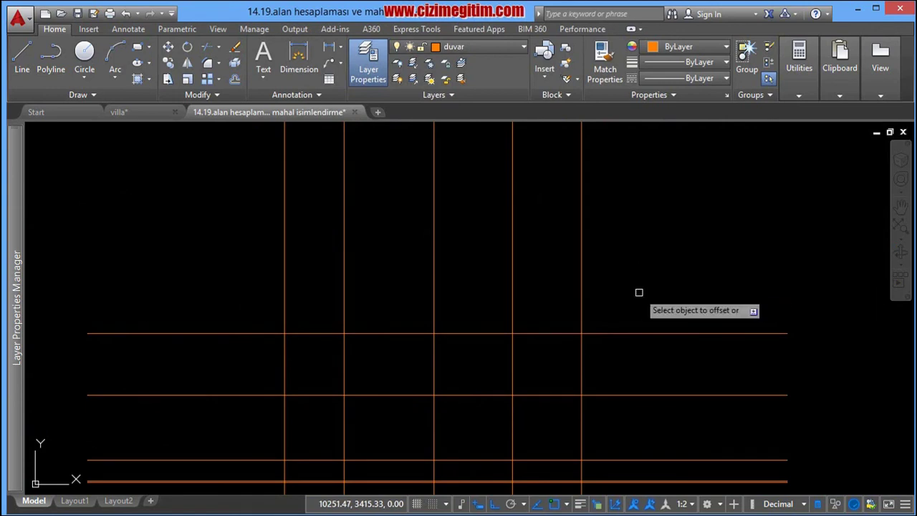
{"action": "left_click", "coordinate": [634, 332]}
{"action": "right_click", "coordinate": [648, 275]}
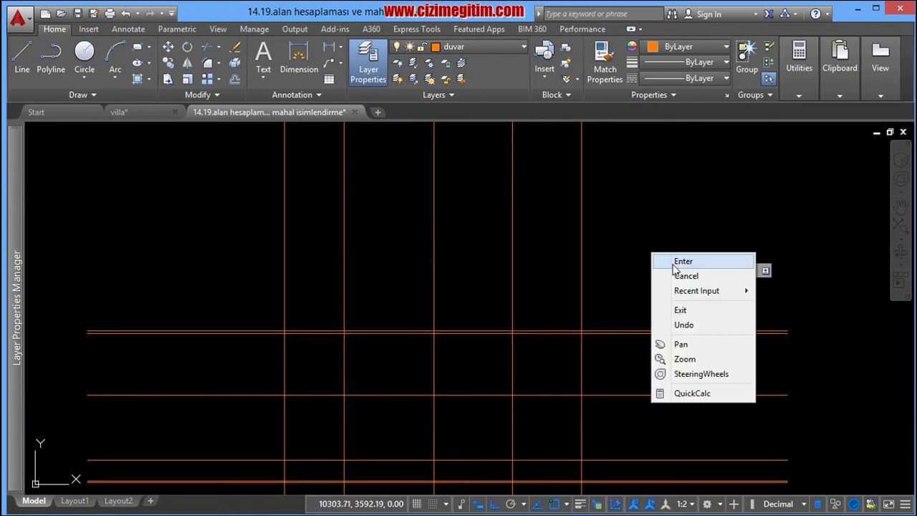
{"action": "left_click", "coordinate": [652, 261]}
Pan and zoom across the floor plans to compare the new xline with the front elevation
{"action": "scroll", "coordinate": [673, 279], "scroll_direction": "down", "scroll_amount": 5}
{"action": "scroll", "coordinate": [588, 291], "scroll_direction": "down", "scroll_amount": 2}
{"action": "mouse_move", "coordinate": [588, 291]}
{"action": "middle_mouse_down"}
{"action": "mouse_move", "coordinate": [567, 319]}
{"action": "mouse_move", "coordinate": [567, 351]}
{"action": "middle_mouse_up"}
{"action": "scroll", "coordinate": [559, 236], "scroll_direction": "up", "scroll_amount": 2}
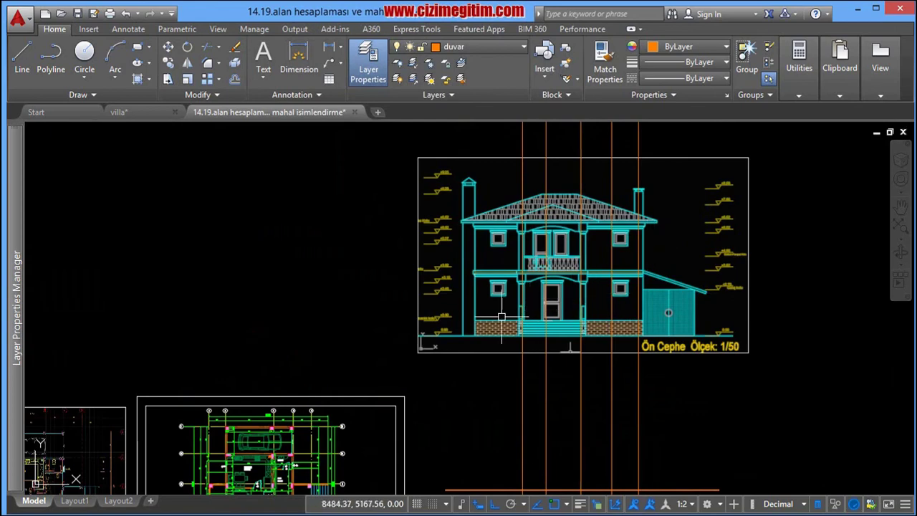
{"action": "middle_click_drag", "start_coordinate": [502, 316], "coordinate": [518, 295]}
{"action": "scroll", "coordinate": [552, 234], "scroll_direction": "up", "scroll_amount": 4}
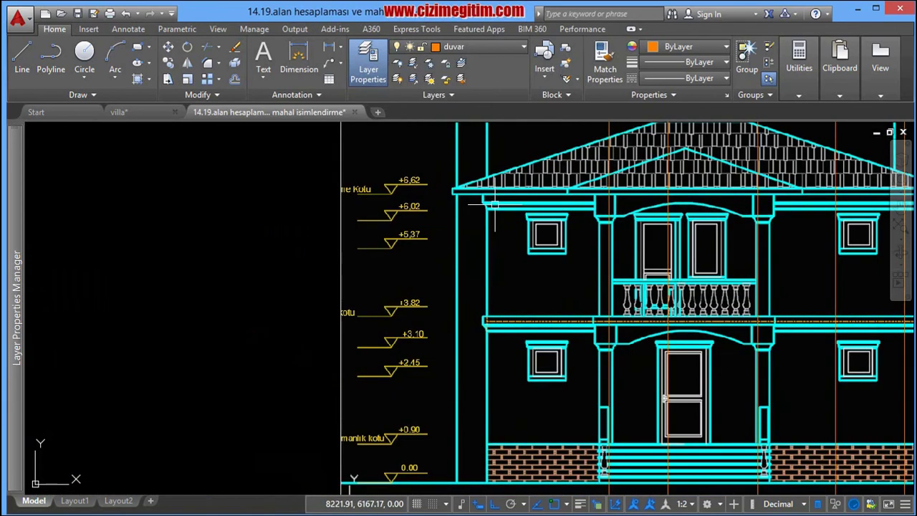
{"action": "scroll", "coordinate": [450, 187], "scroll_direction": "down", "scroll_amount": 2}
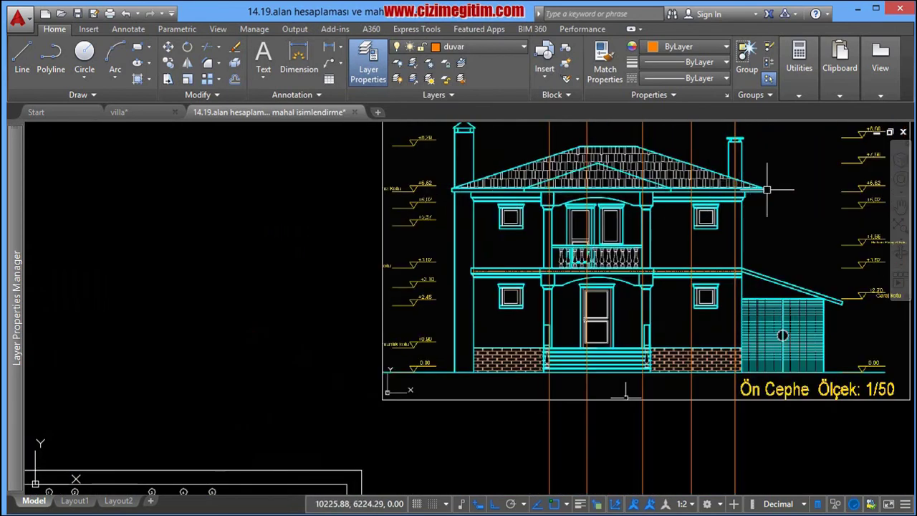